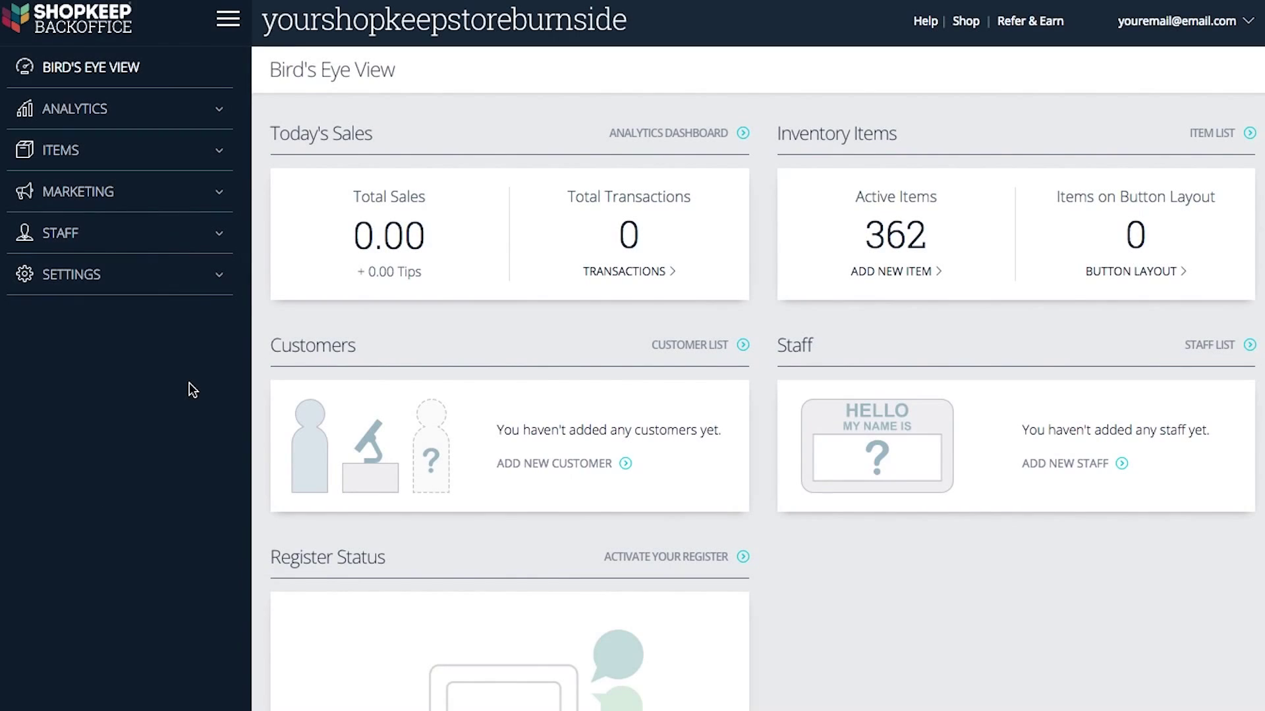
# Start the BigCommerce trial from ShopKeep's eCommerce integration page and continue to BigCommerce's site.
pyautogui.click(217, 278)
pyautogui.click(113, 601)
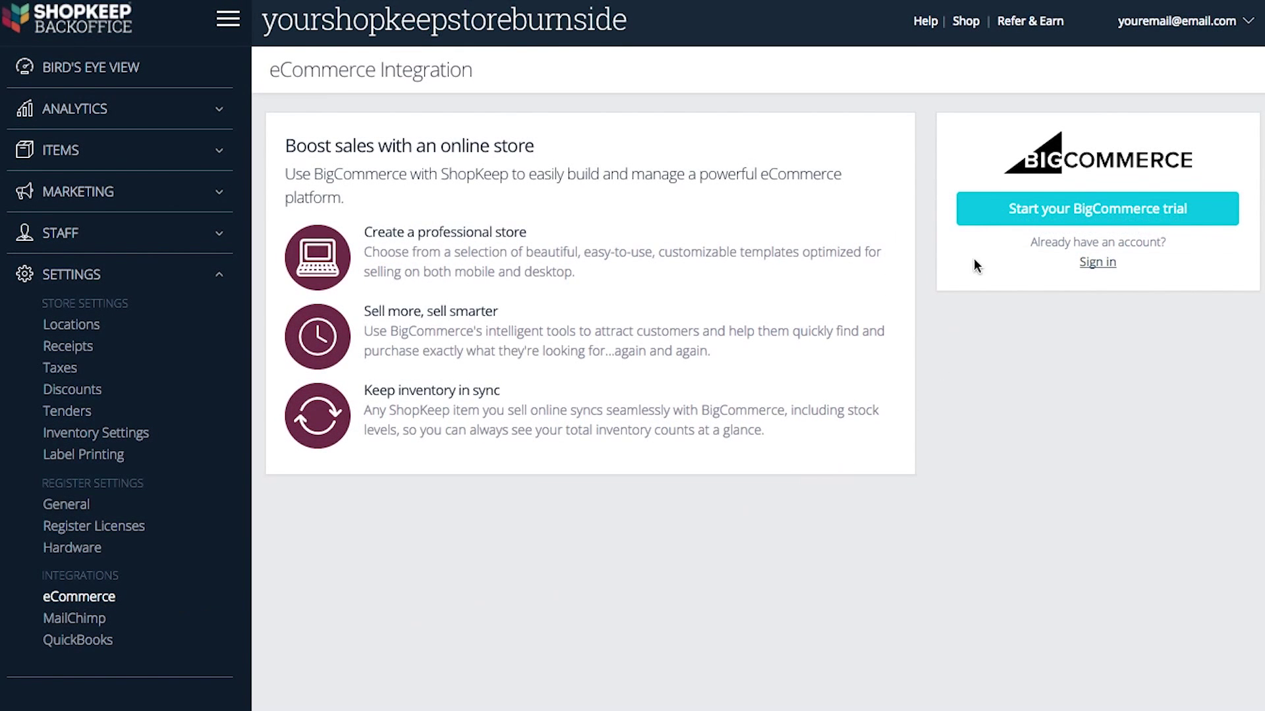
pyautogui.click(980, 212)
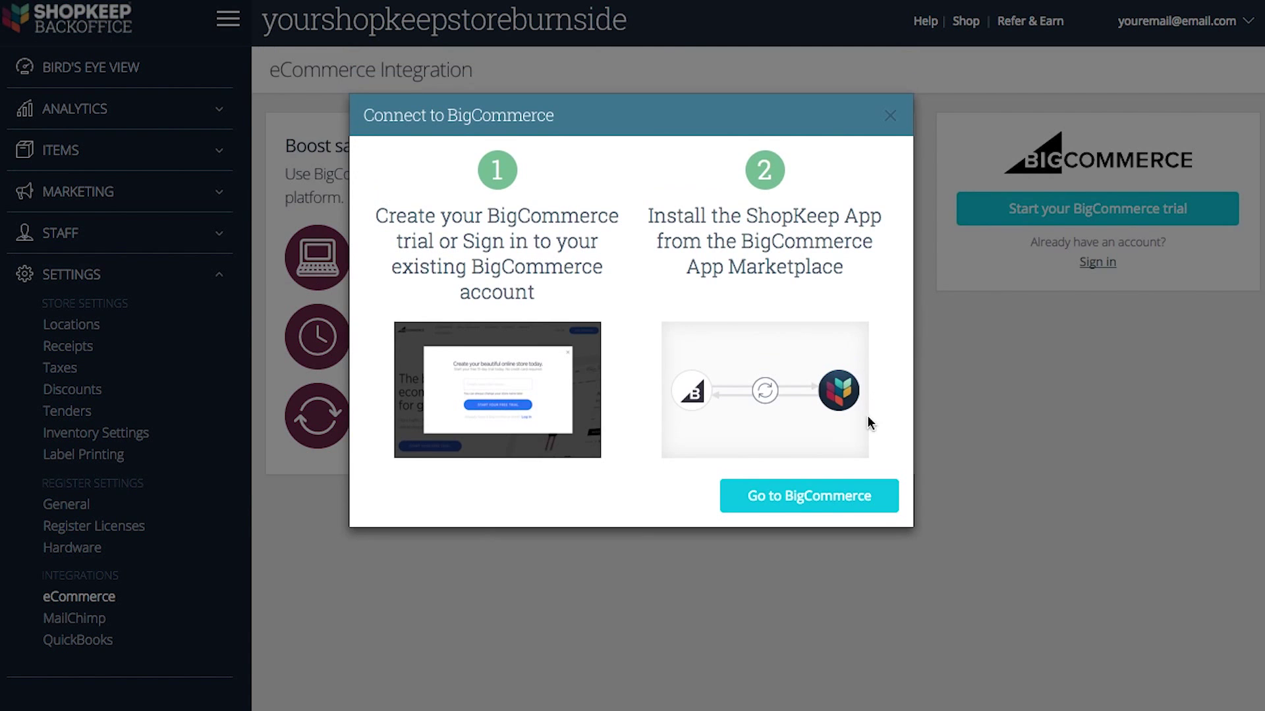
pyautogui.click(853, 508)
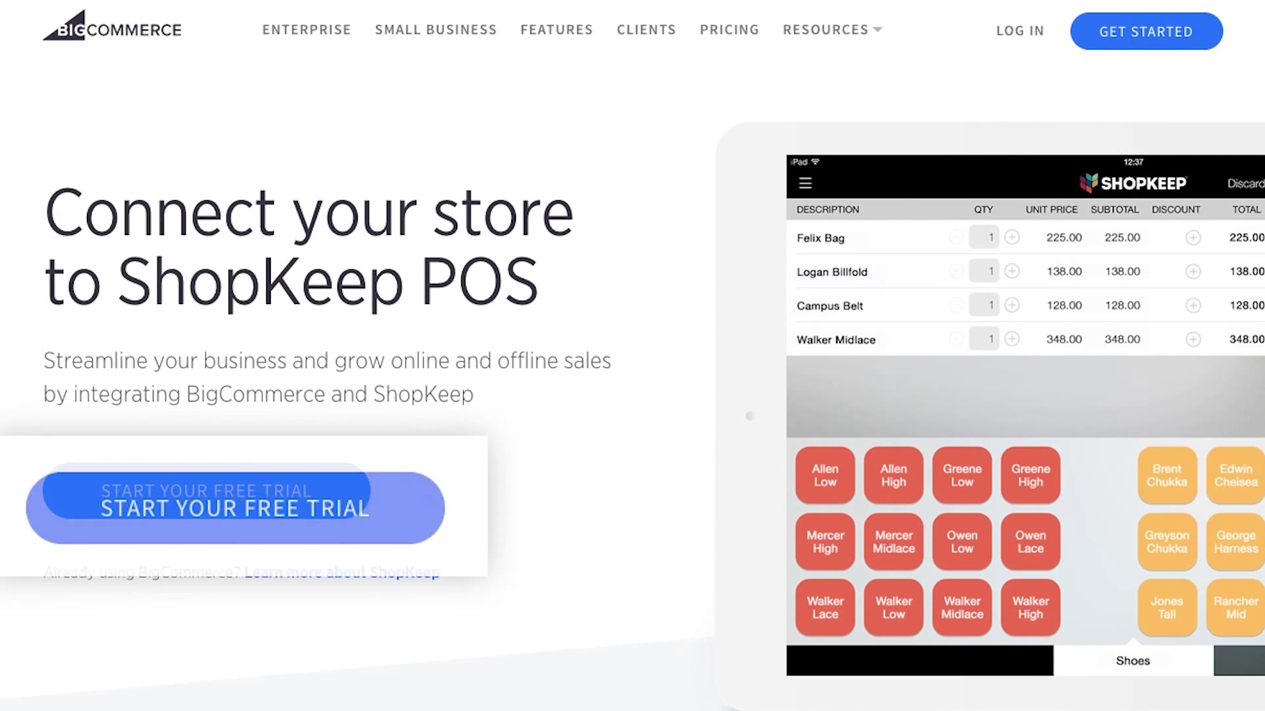
# Sign up for a free trial with the account e-mail and create the store 'Your ShopKeep Store - Burnside'.
pyautogui.click(354, 497)
pyautogui.click(470, 341)
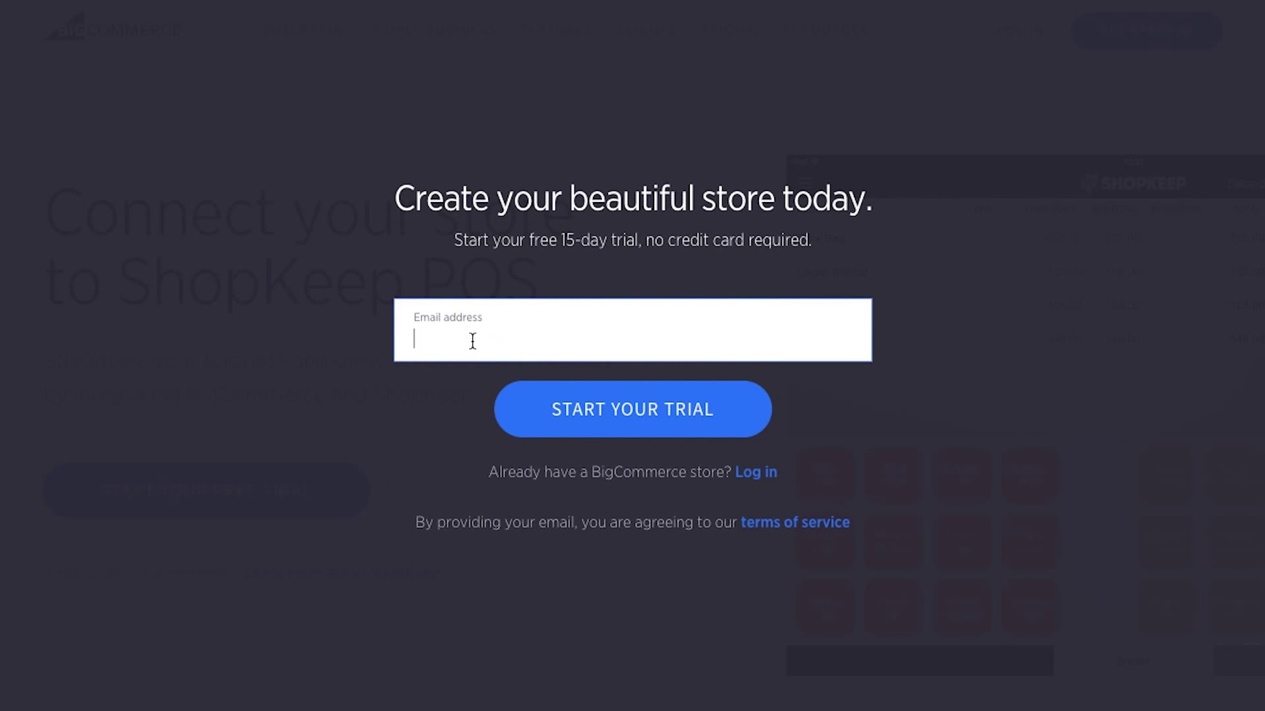
pyautogui.write('youremail@email.com')
pyautogui.click(523, 399)
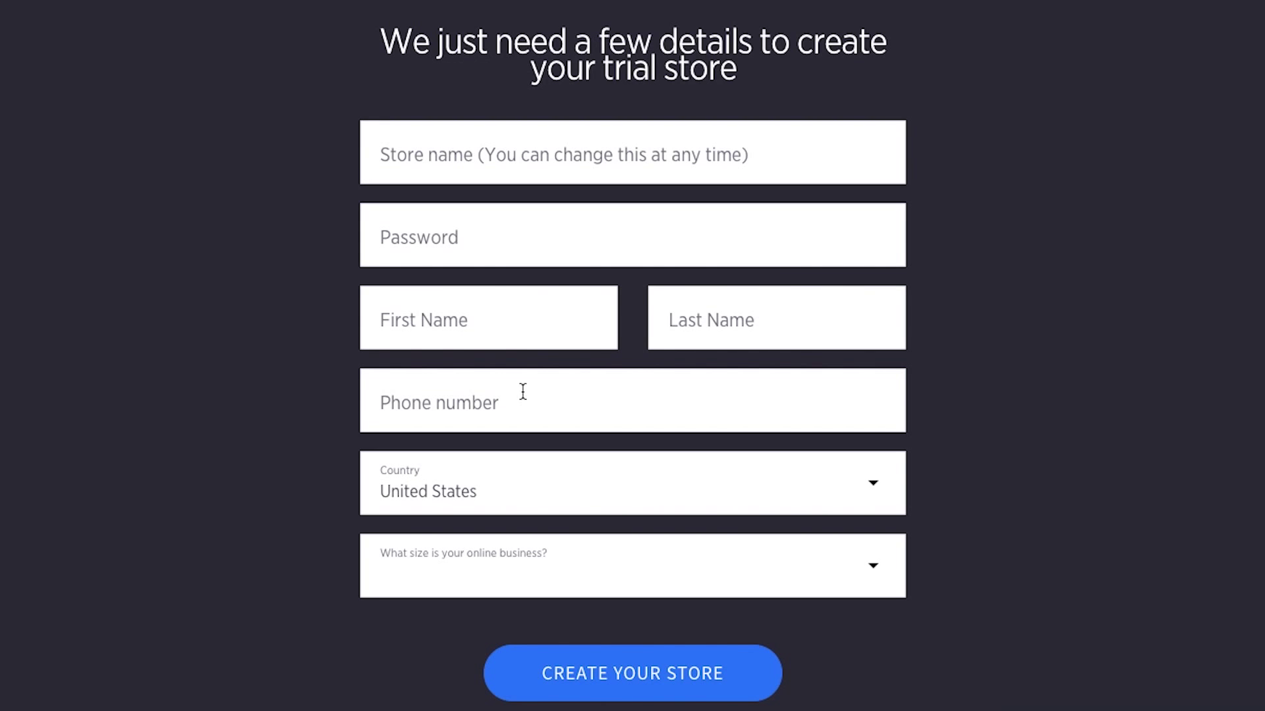
pyautogui.write('Your ShopKeep Store ')
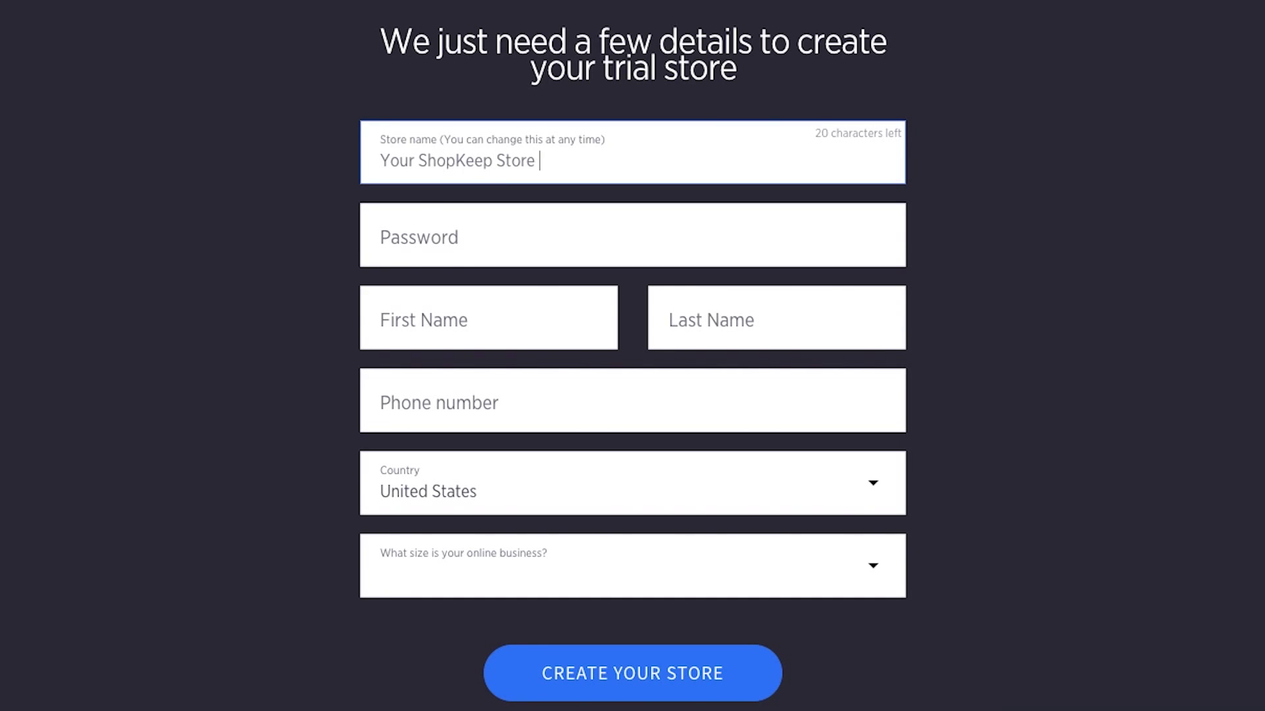
pyautogui.write('- Burnside')
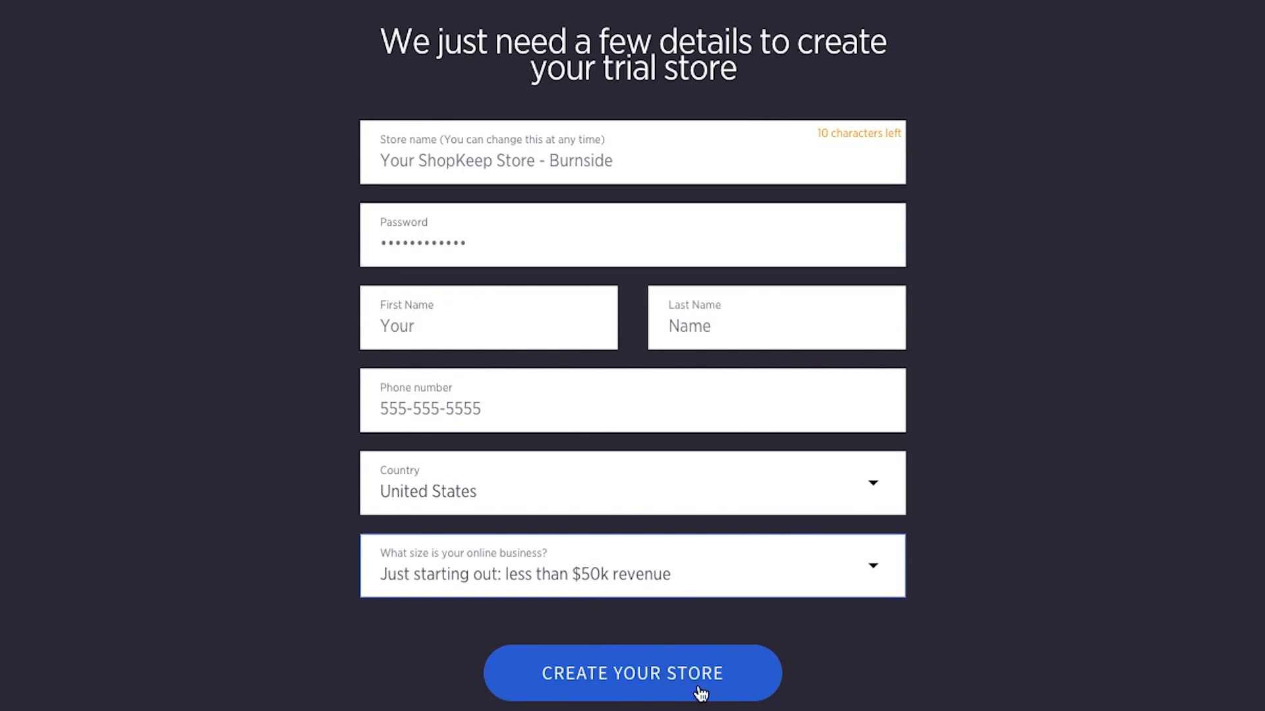
pyautogui.click(751, 695)
# Answer the store questionnaire: no existing website, selling Apparel, mainly in person or retail.
pyautogui.click(875, 292)
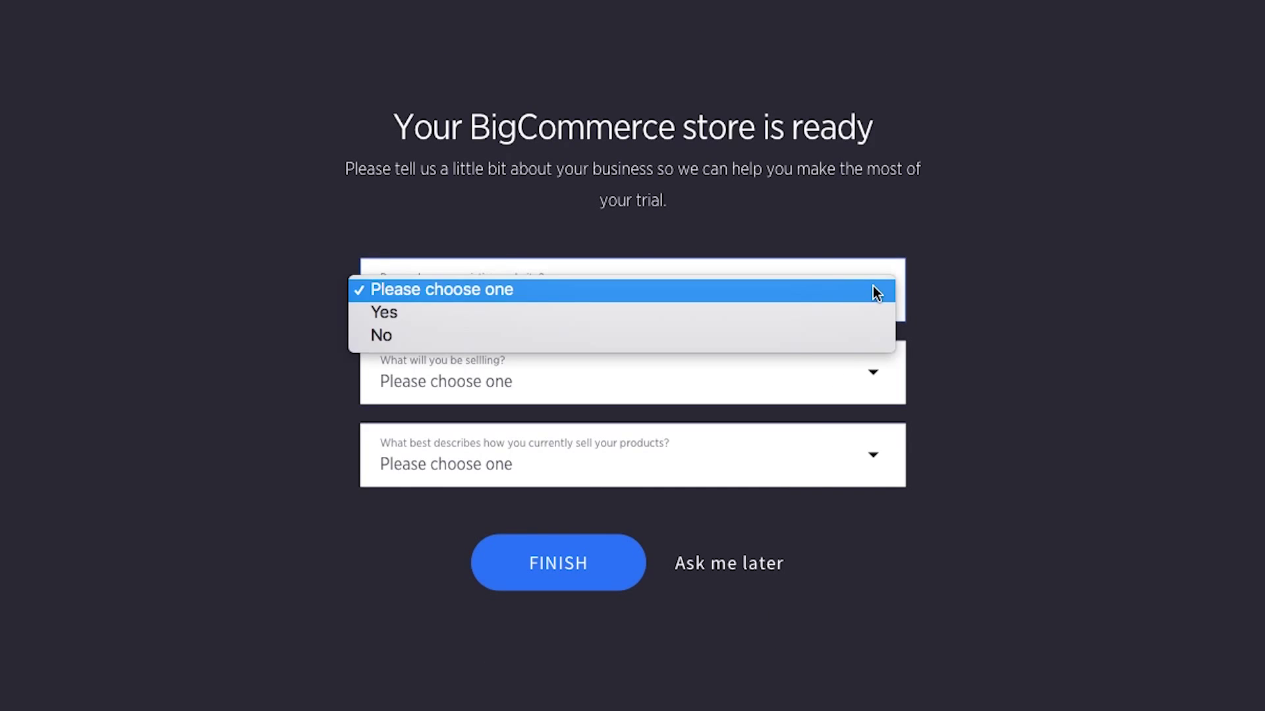
pyautogui.click(864, 336)
pyautogui.click(879, 375)
pyautogui.click(876, 395)
pyautogui.click(872, 454)
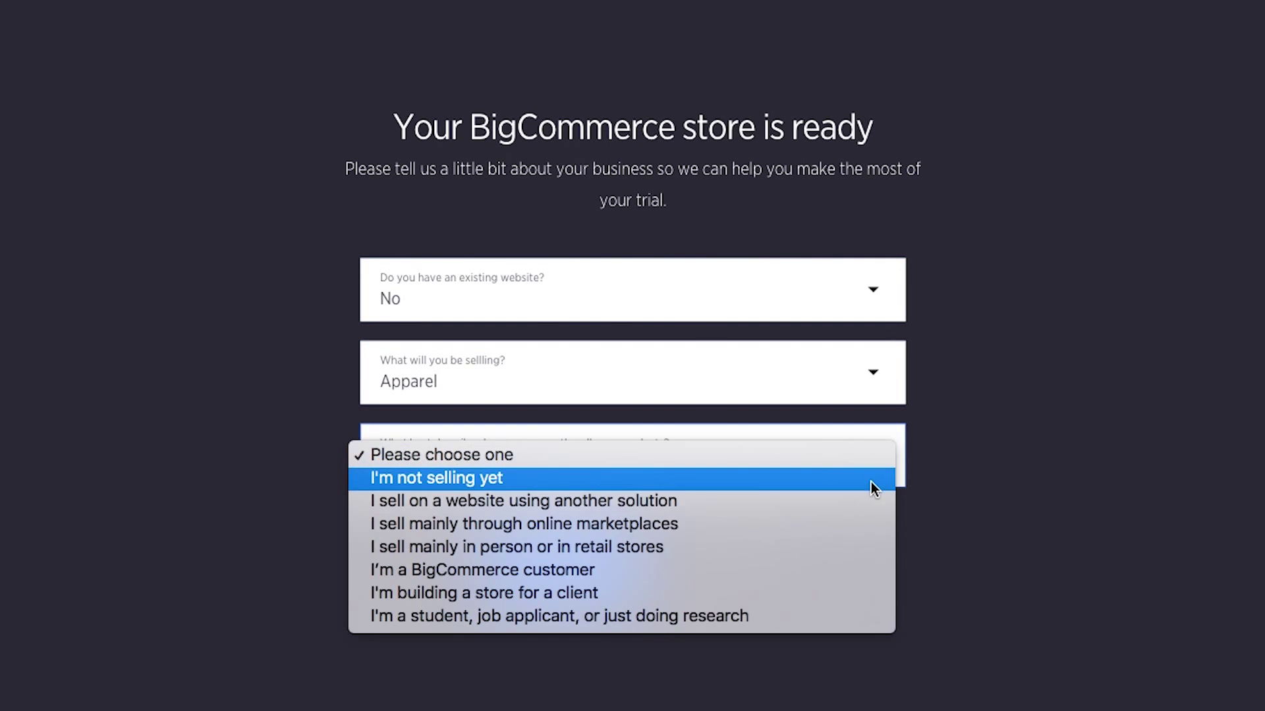
pyautogui.click(876, 547)
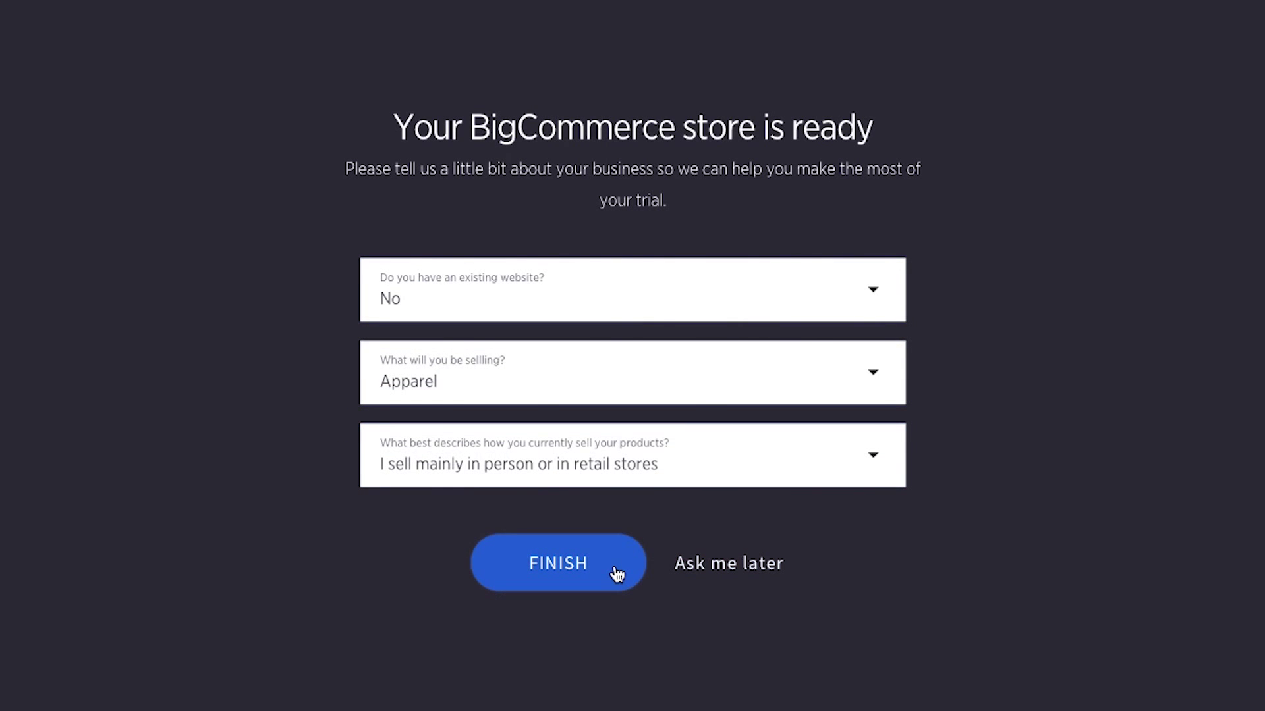
# Finish onboarding, search the Apps Marketplace for 'shopkeep', and install the ShopKeep app.
pyautogui.click(616, 572)
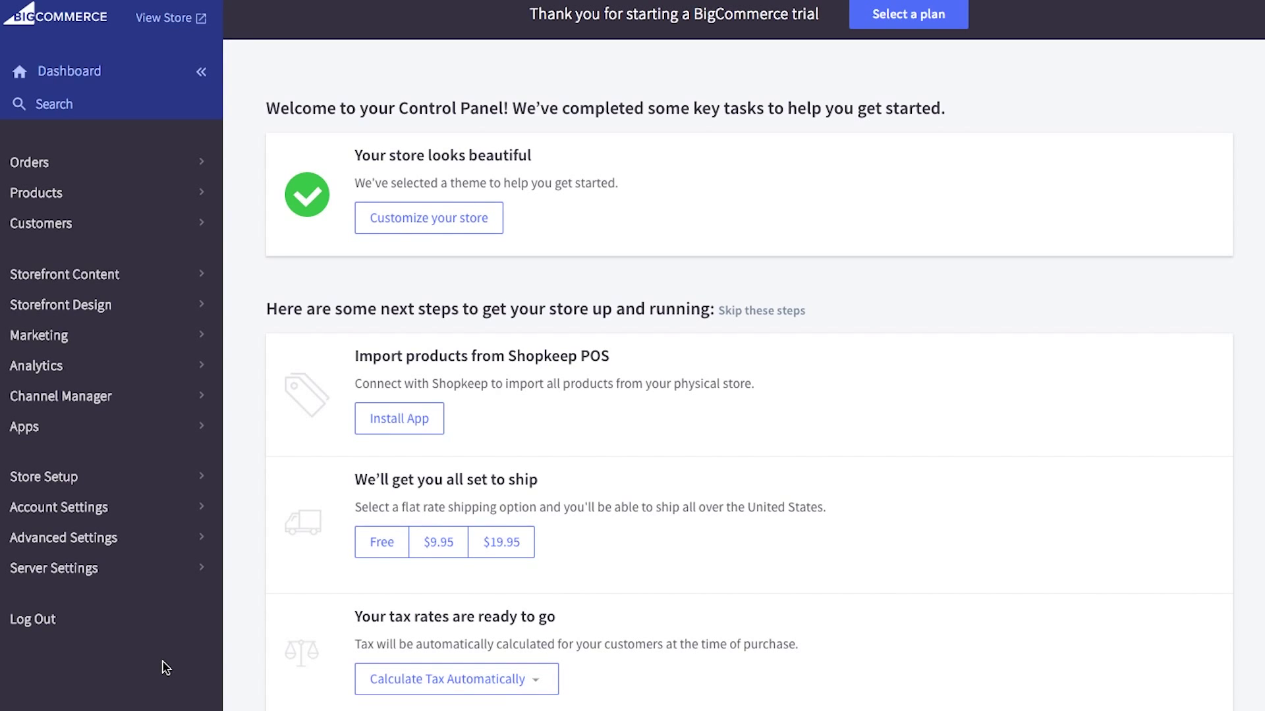
pyautogui.click(147, 429)
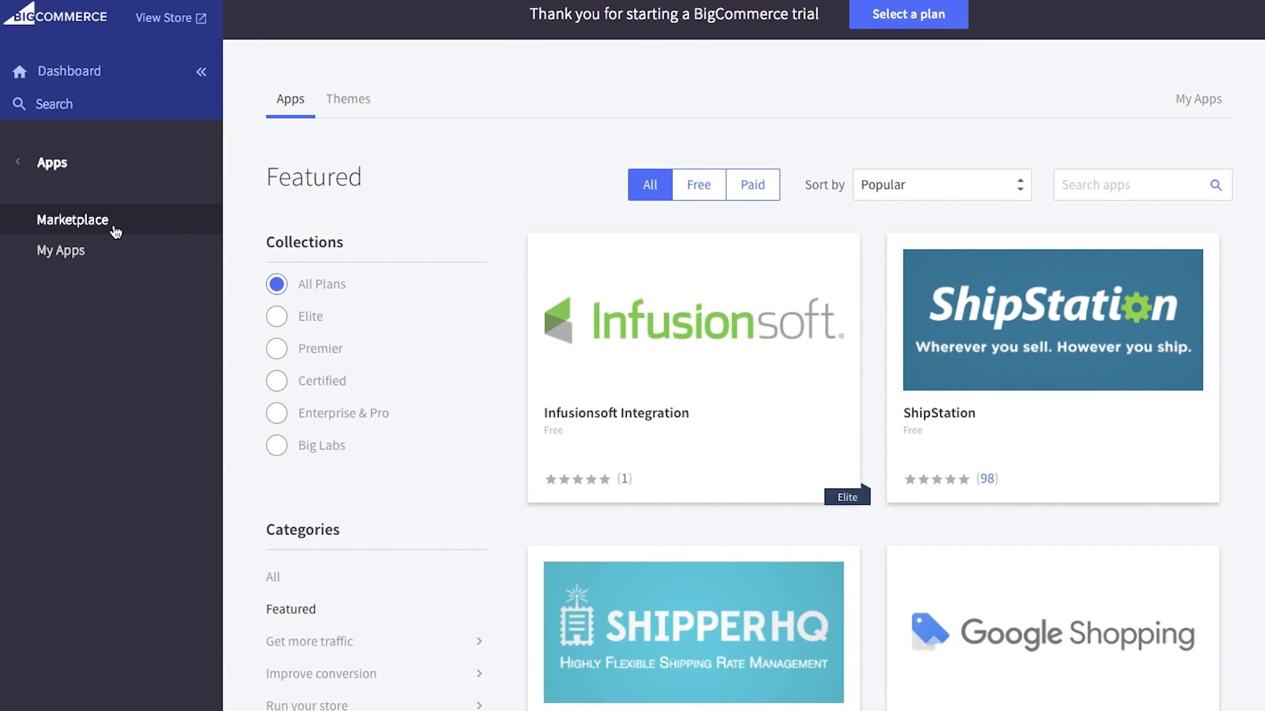
pyautogui.click(1083, 185)
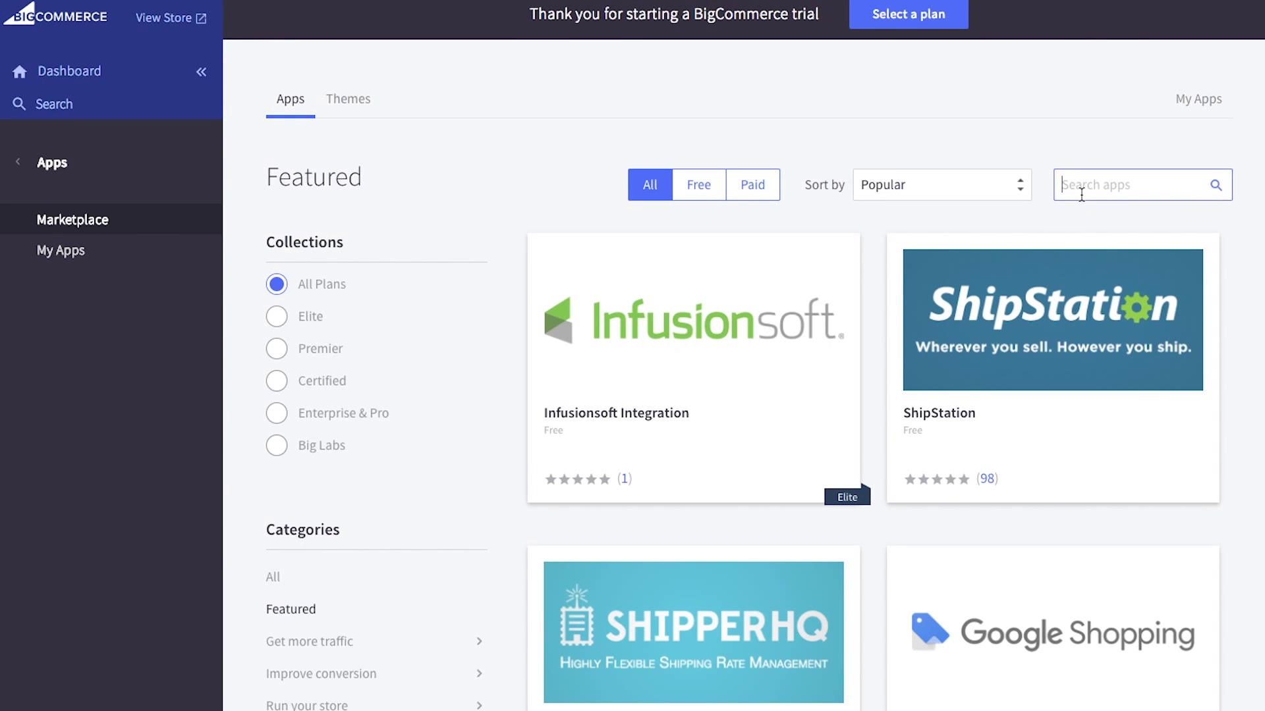
pyautogui.write('shopkeep')
pyautogui.press('Return')
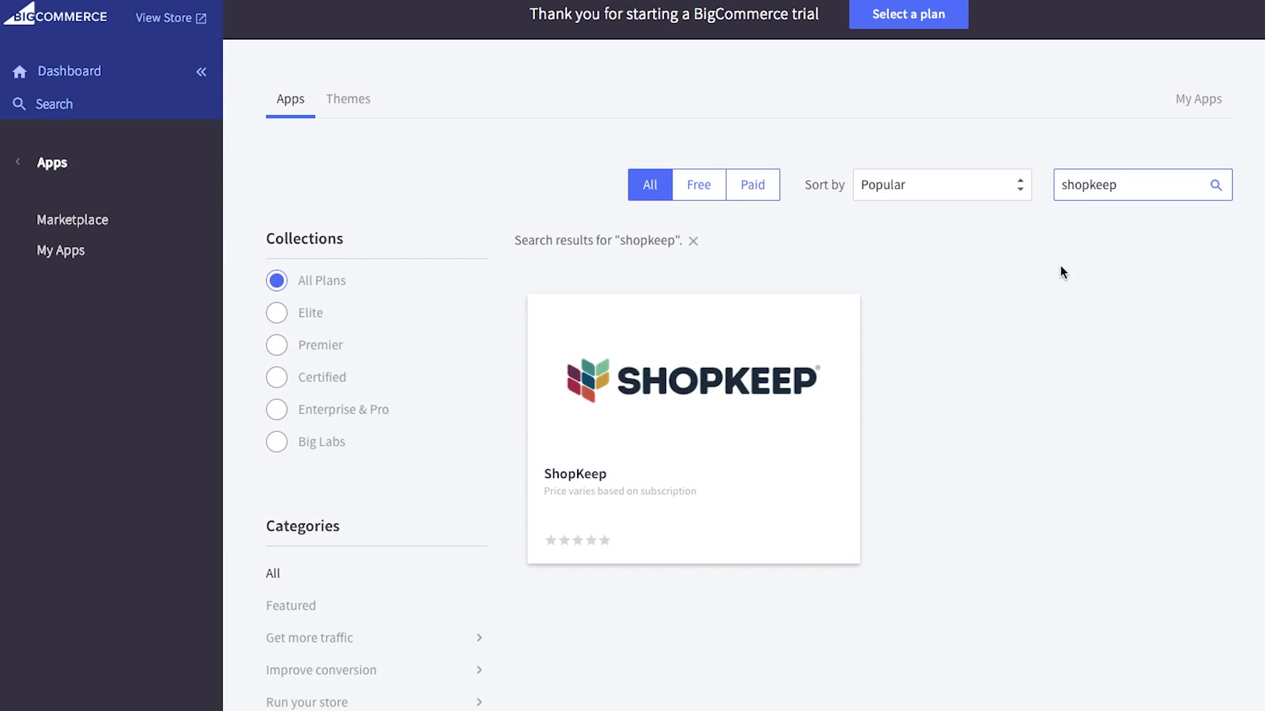
pyautogui.click(788, 424)
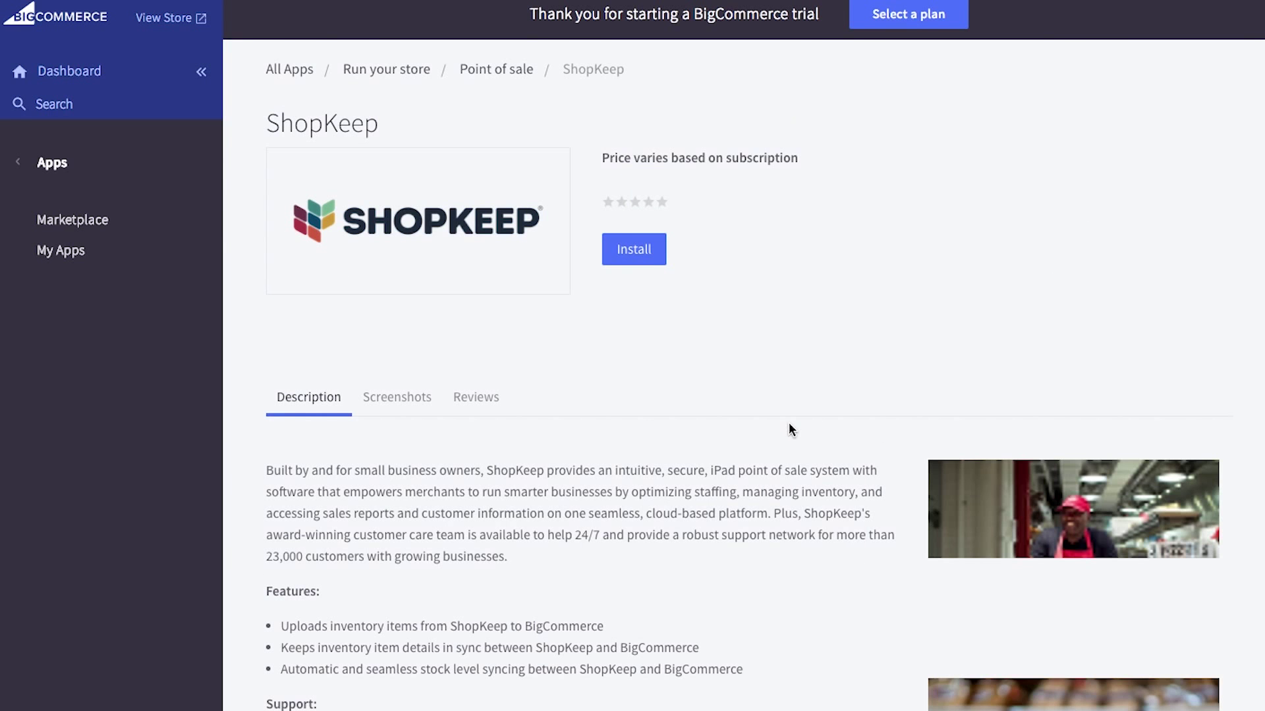
pyautogui.click(643, 253)
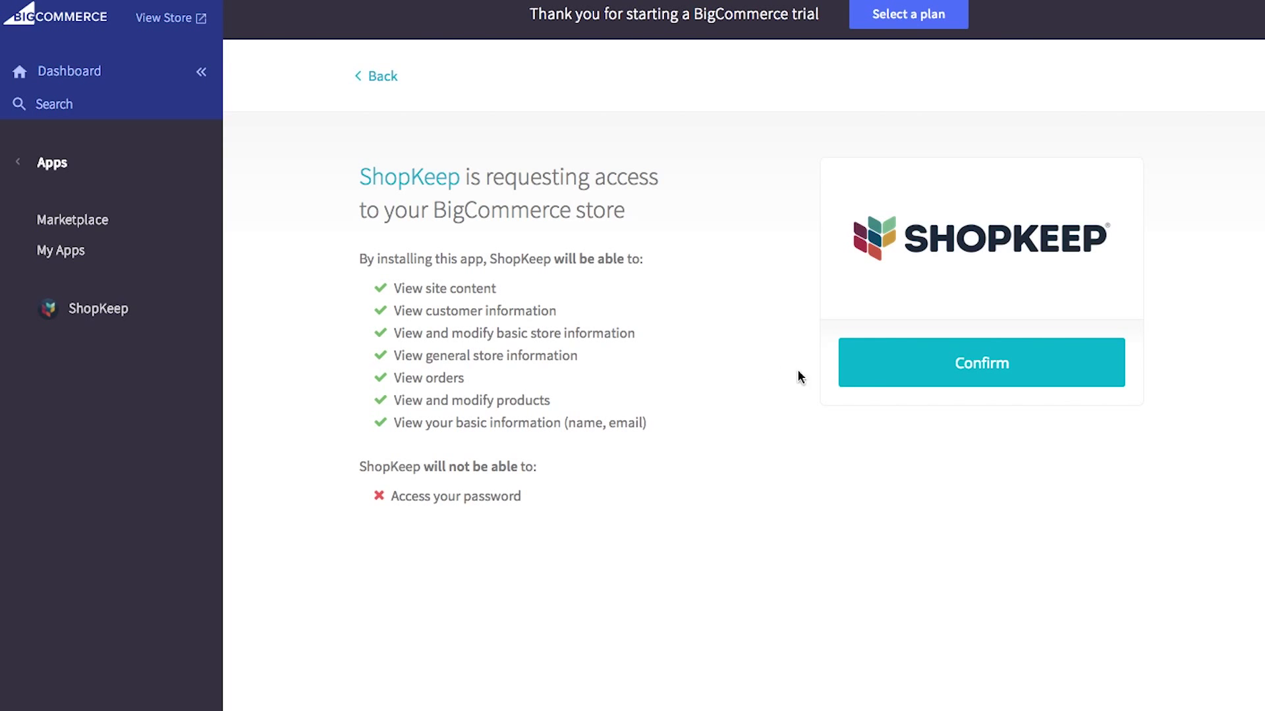
# Grant ShopKeep access, log in with the store name, e-mail and password, and connect the Burnside location.
pyautogui.click(871, 373)
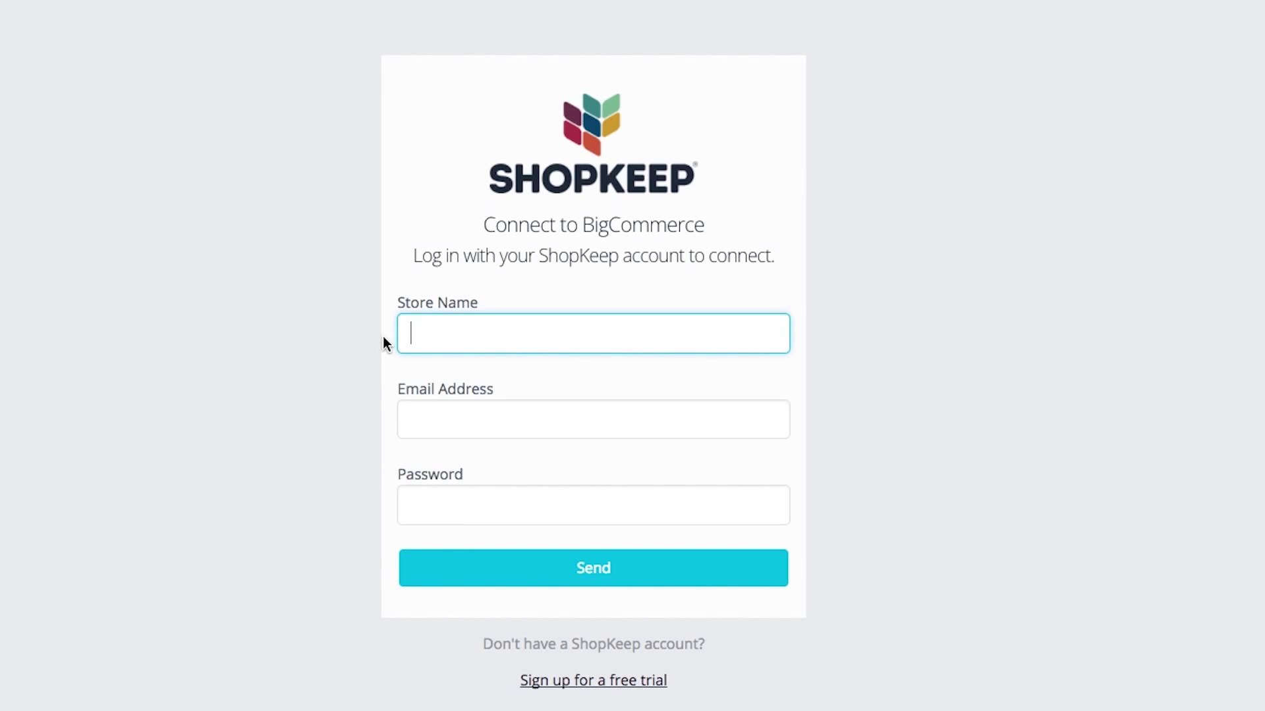
pyautogui.write('your-shopkeep-store')
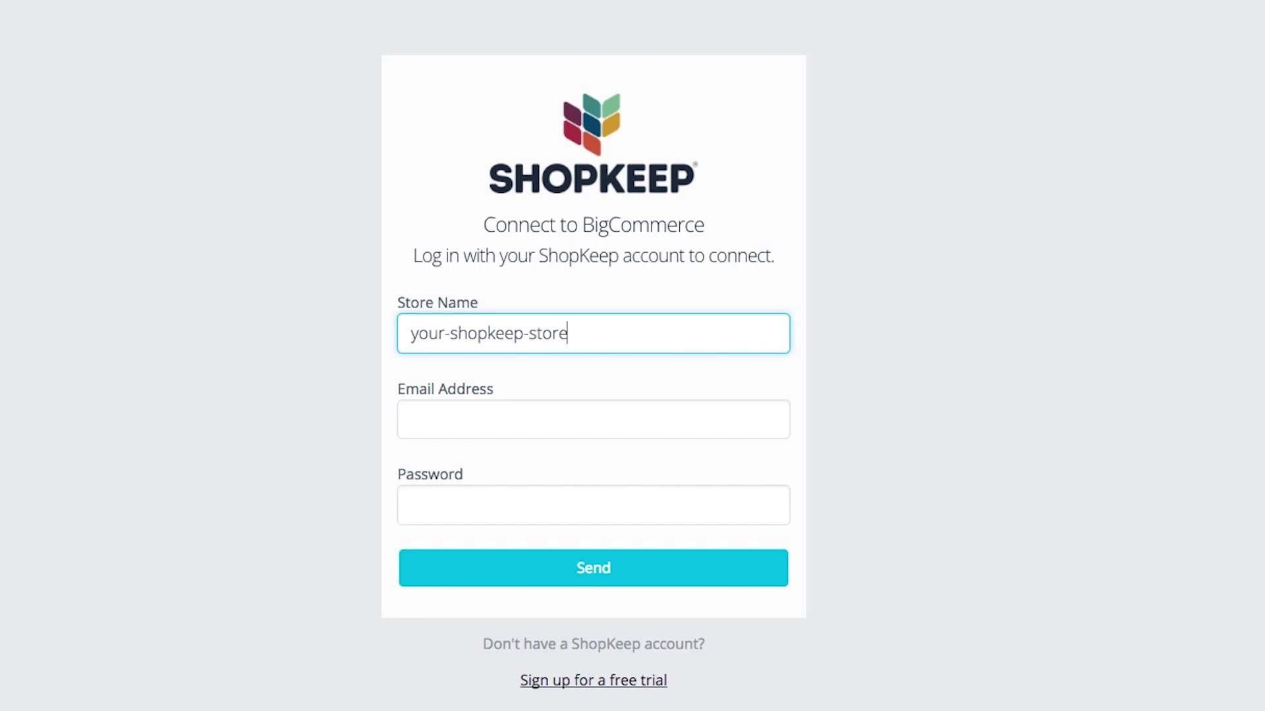
pyautogui.click(474, 412)
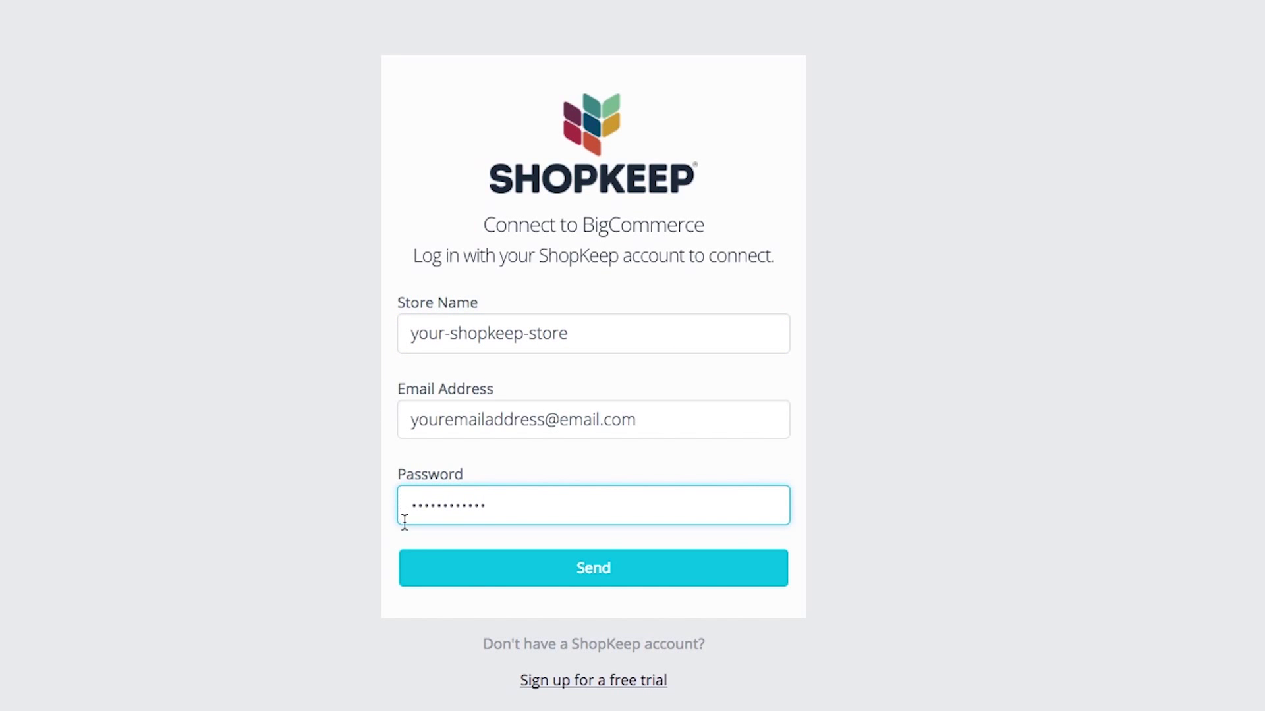
pyautogui.click(420, 575)
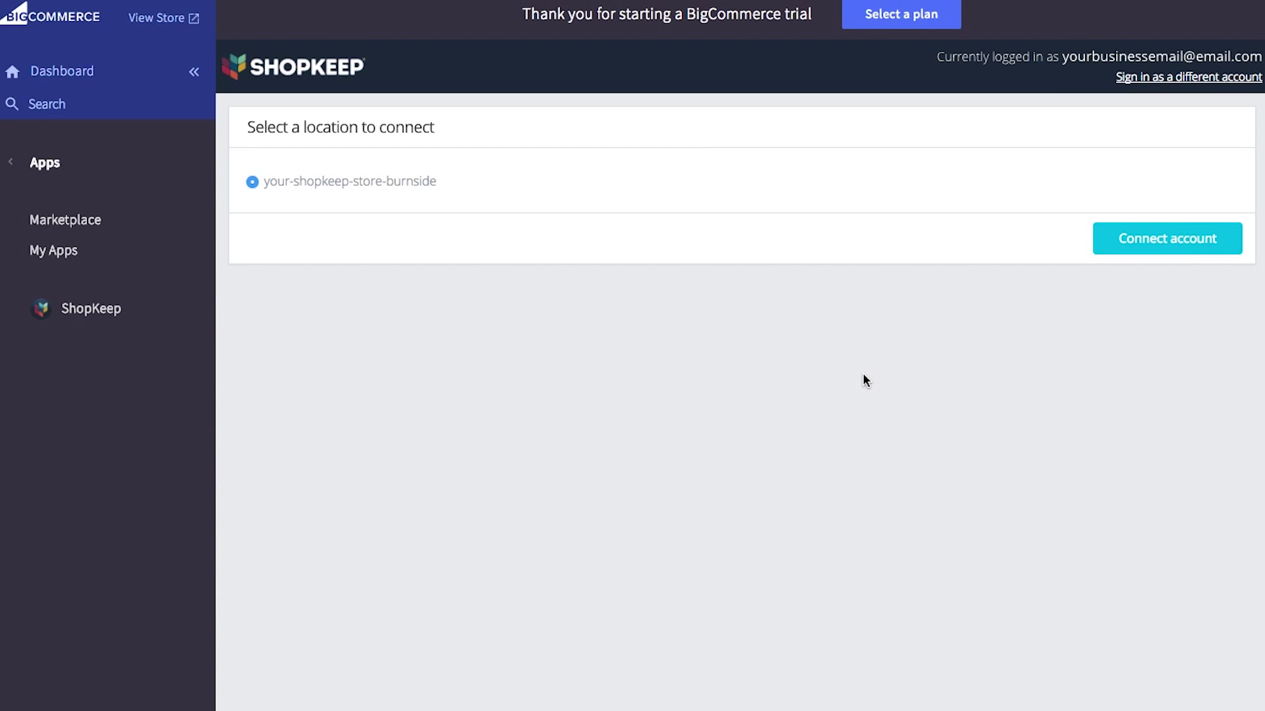
pyautogui.click(1116, 244)
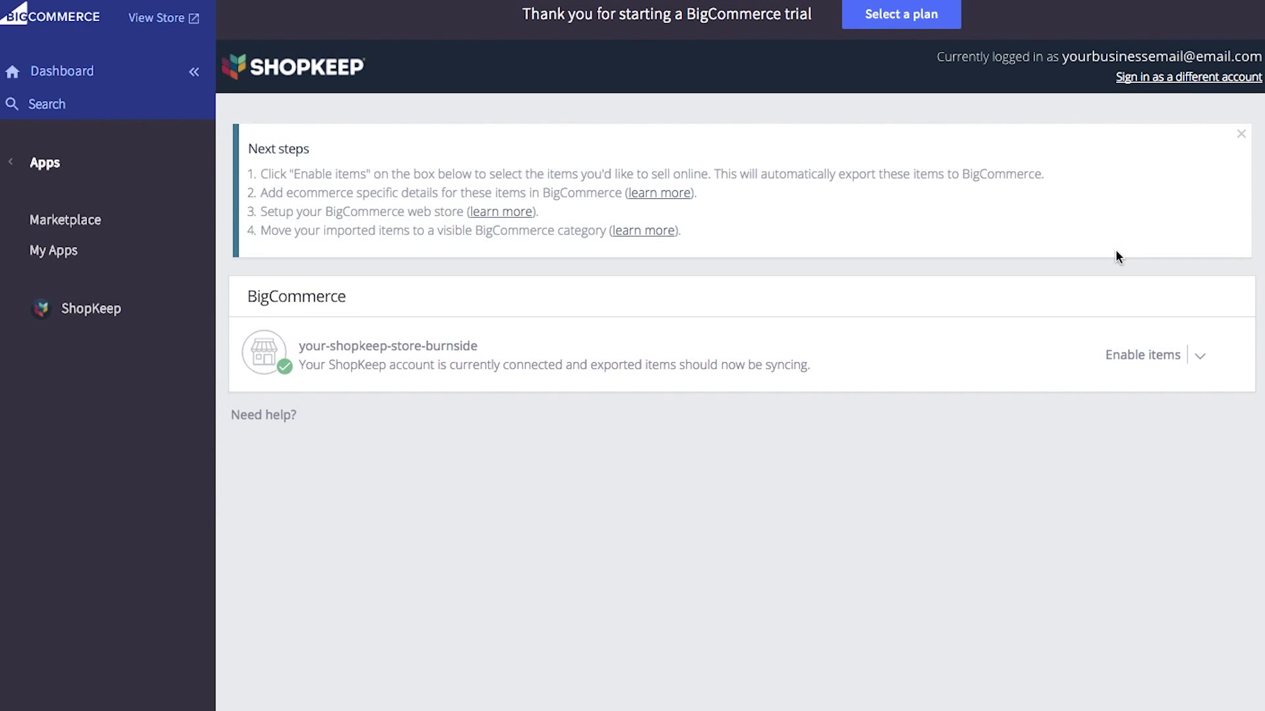
# Return from BigCommerce to ShopKeep BackOffice and open the eCommerce integration under Settings.
pyautogui.click(1200, 360)
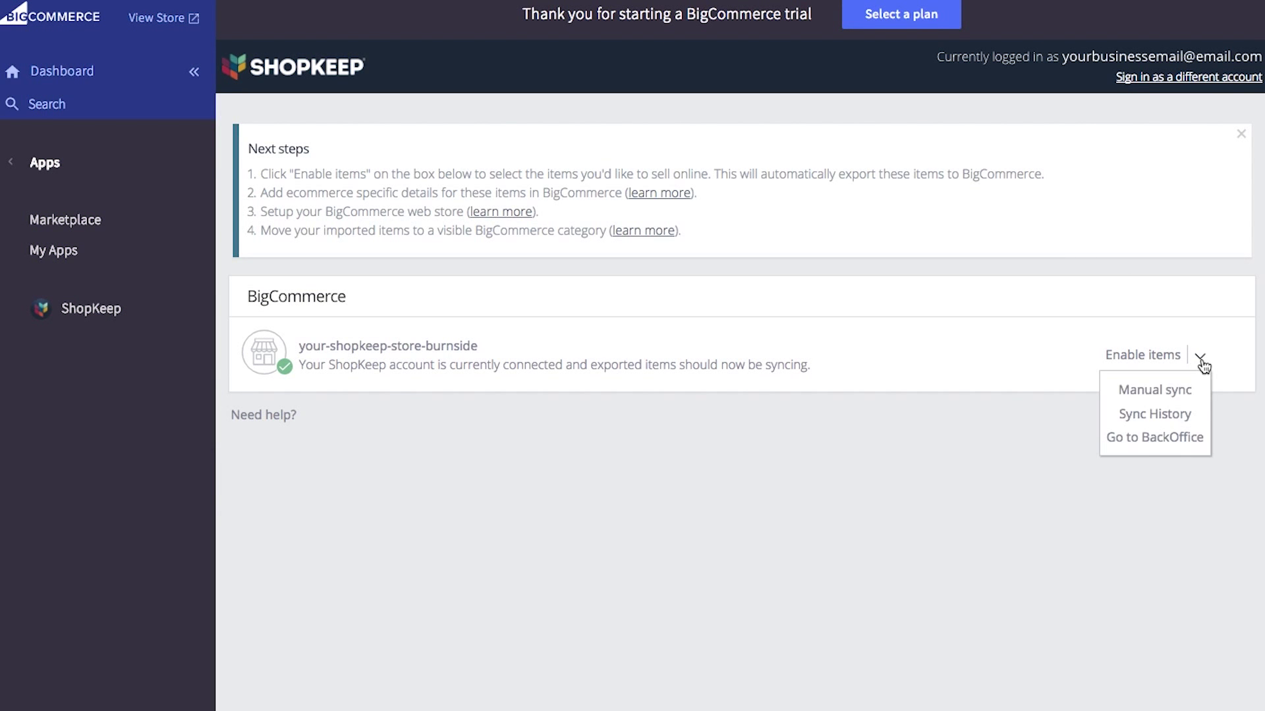
pyautogui.click(1191, 440)
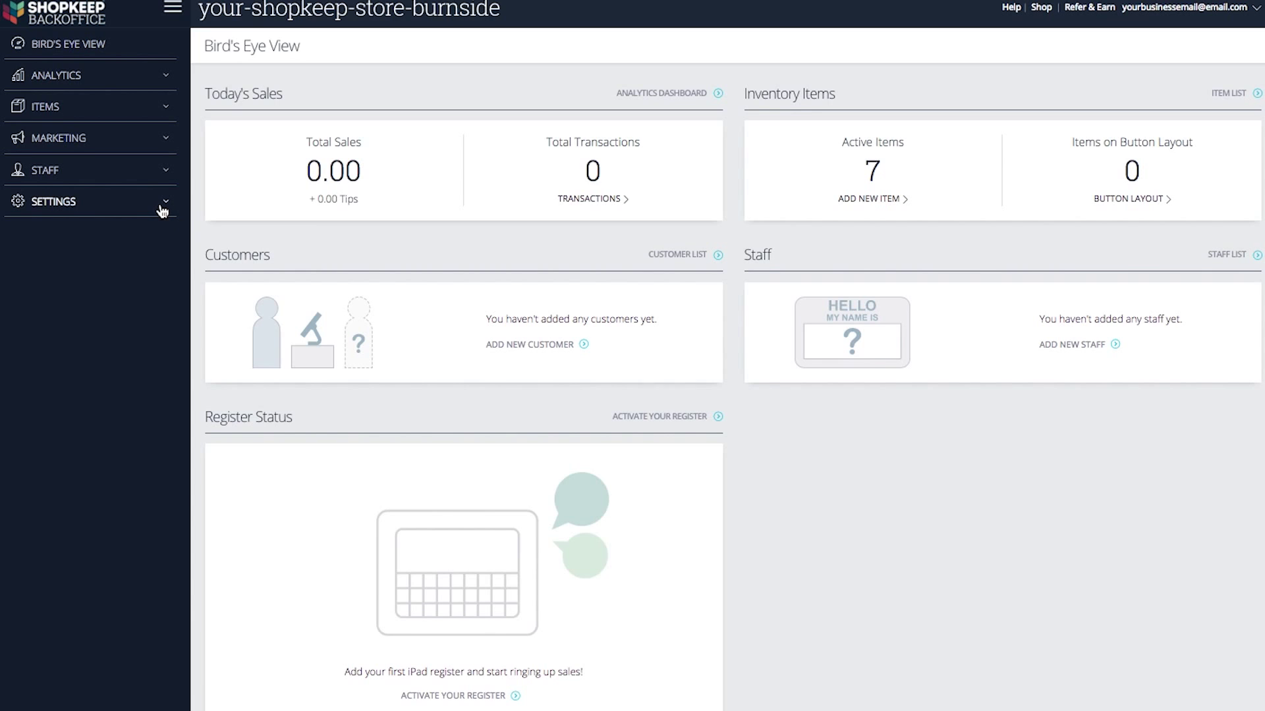
pyautogui.click(161, 209)
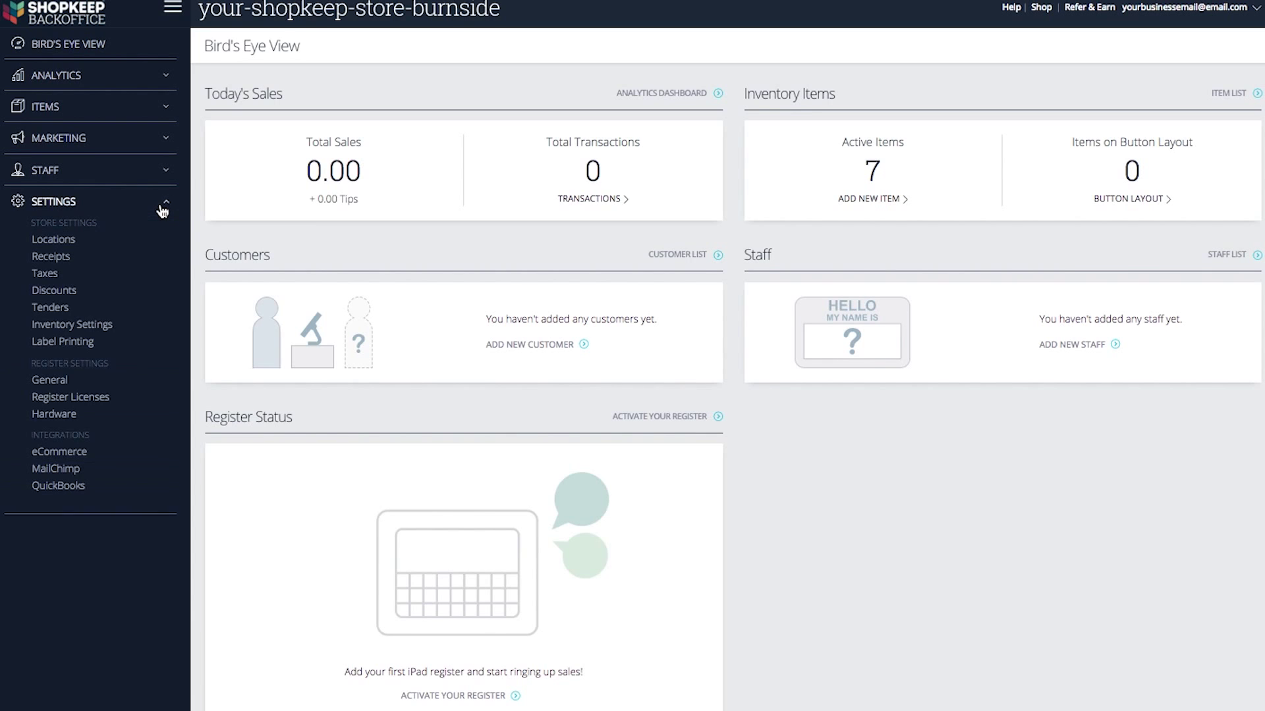
pyautogui.click(69, 456)
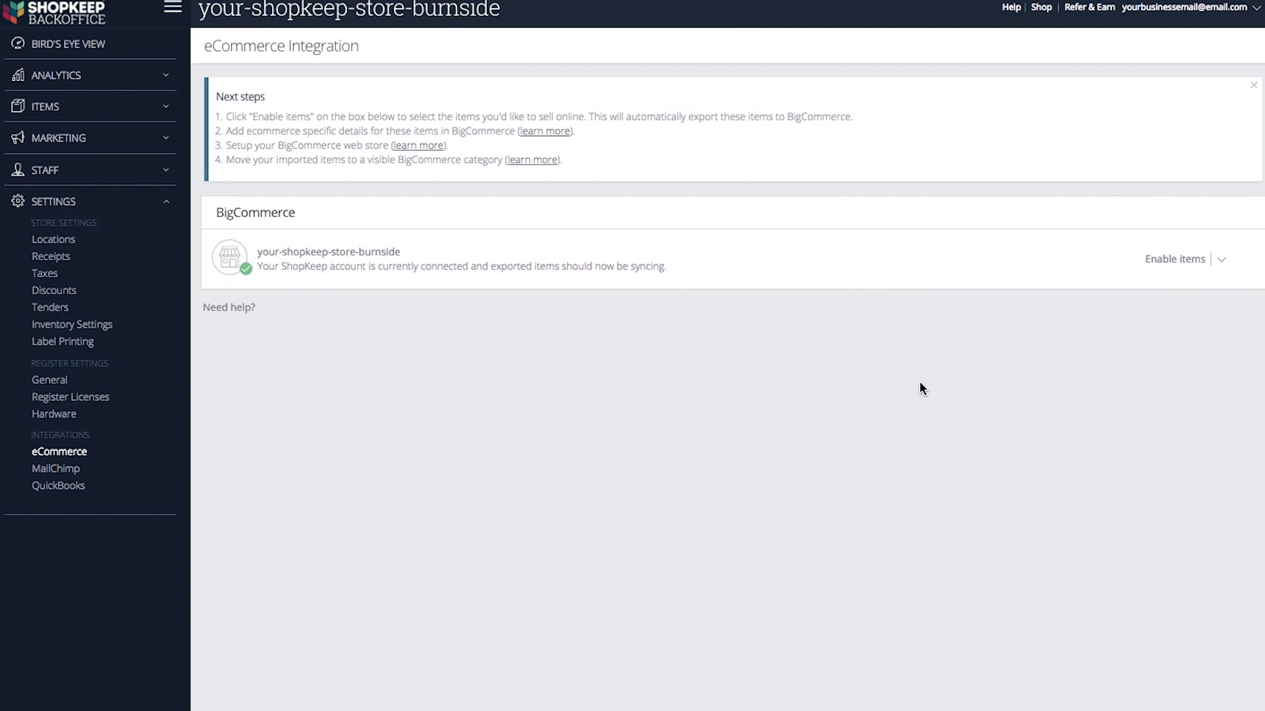
# Filter items by 'shopkeep' and save Shades, Shorts, Cucumber Mask, Hoodie and Sweater as available online.
pyautogui.click(1172, 262)
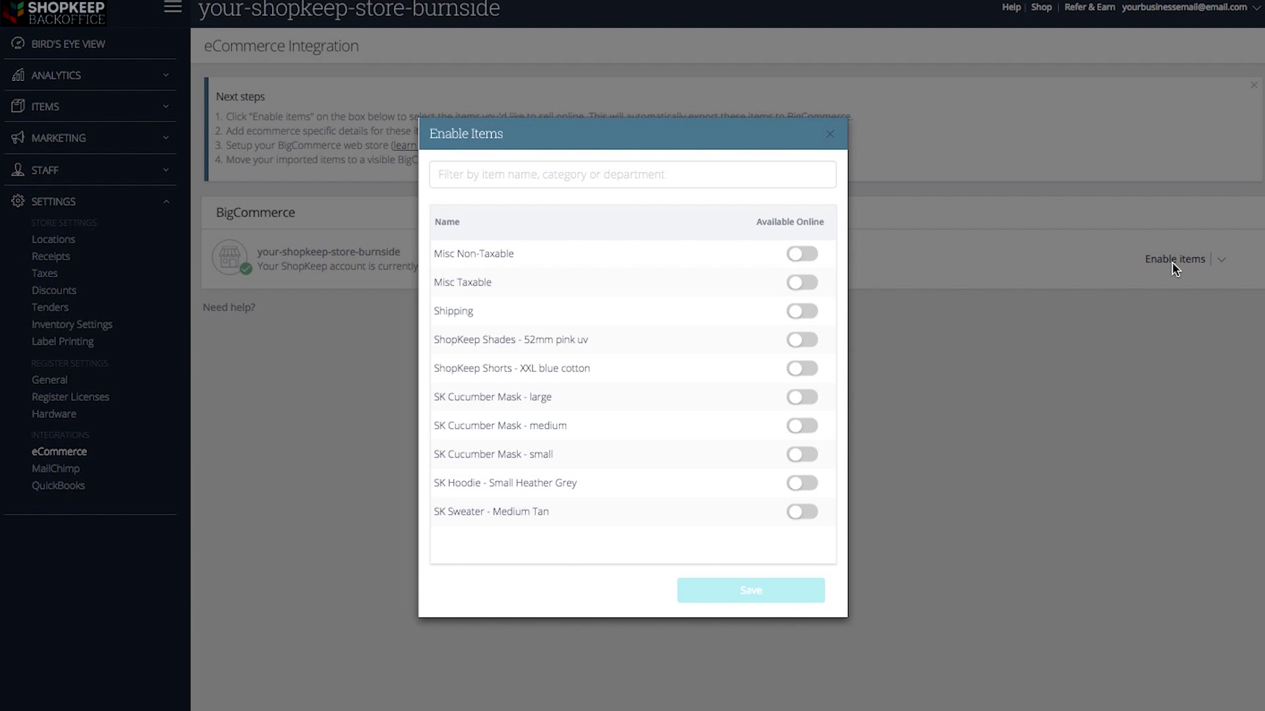
pyautogui.click(771, 182)
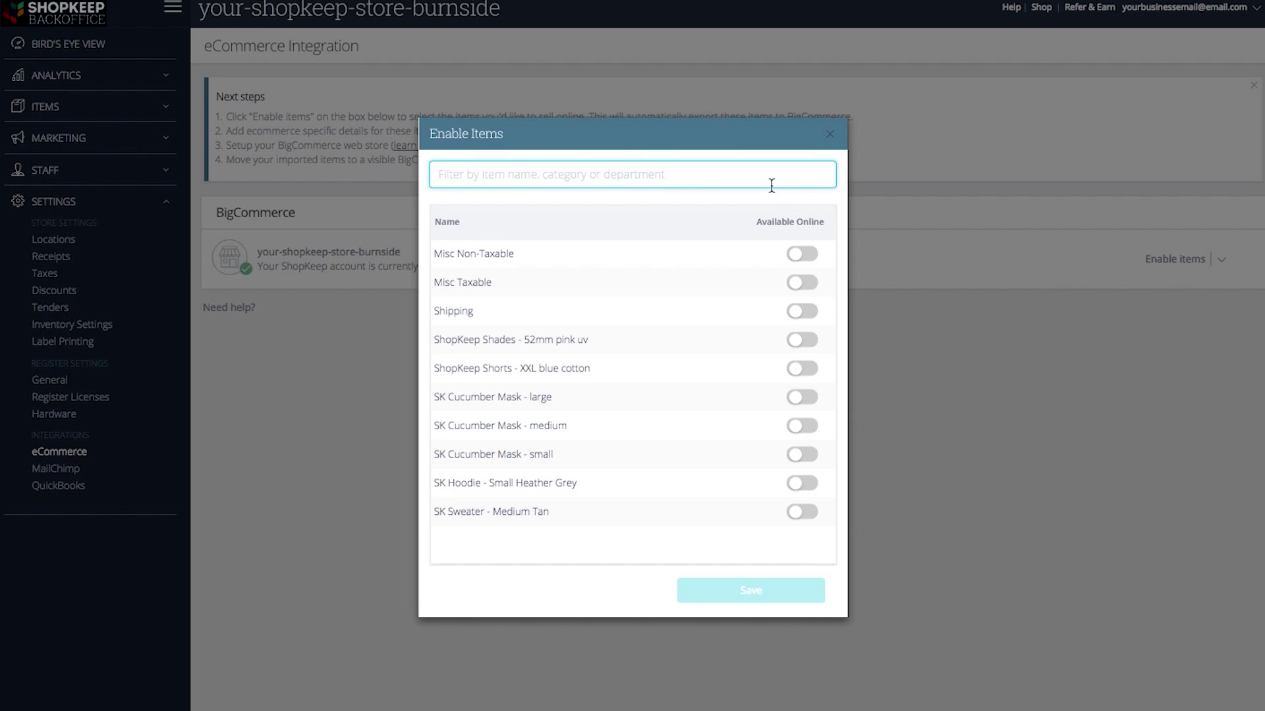
pyautogui.write('shopkeep')
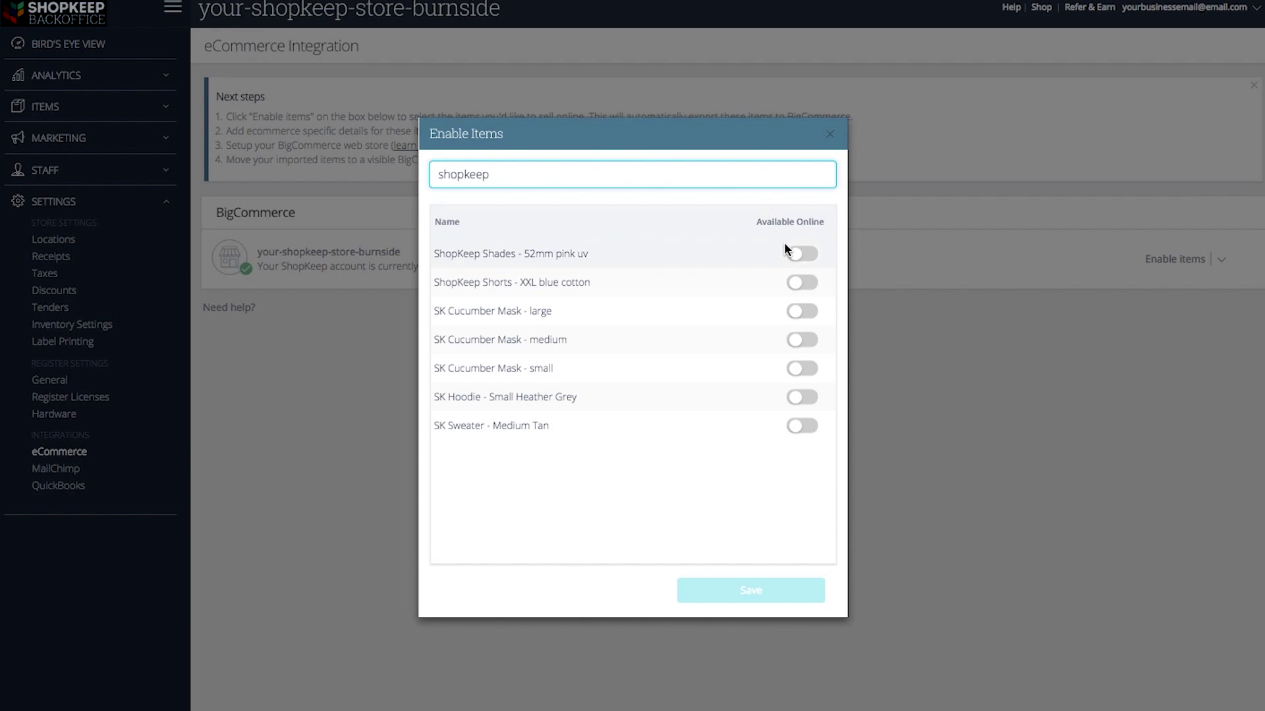
pyautogui.click(800, 258)
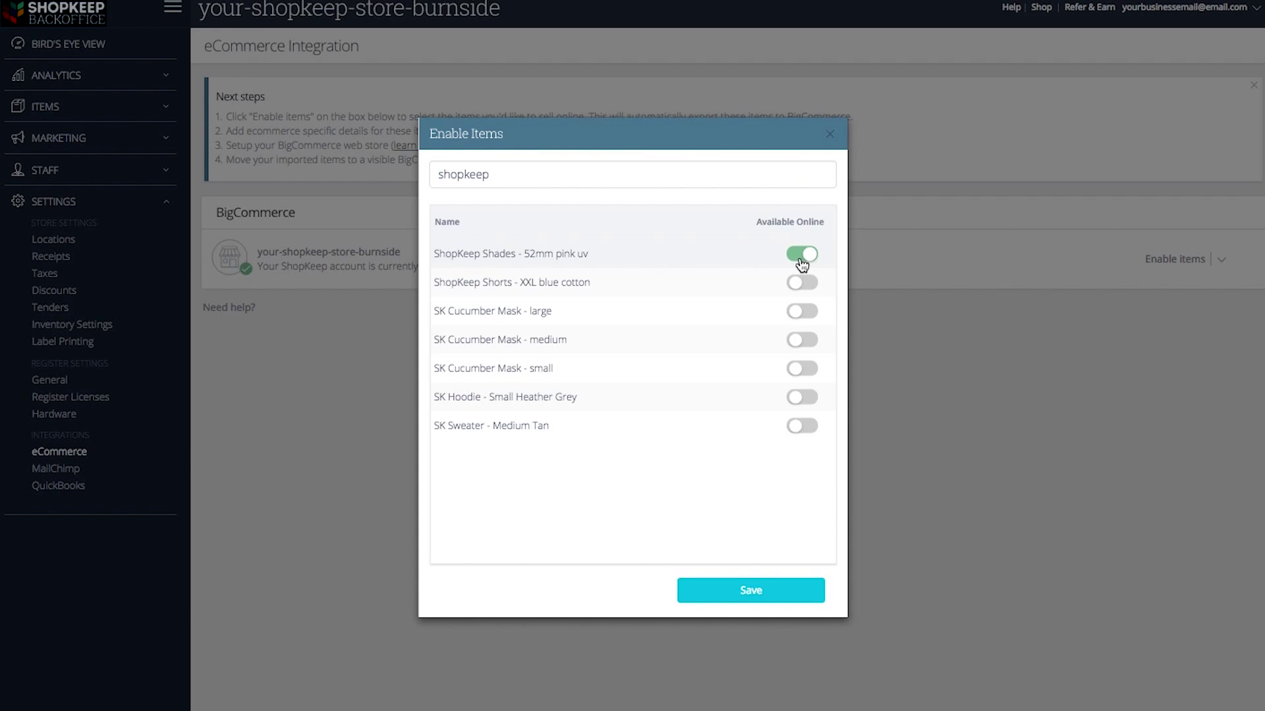
pyautogui.click(802, 282)
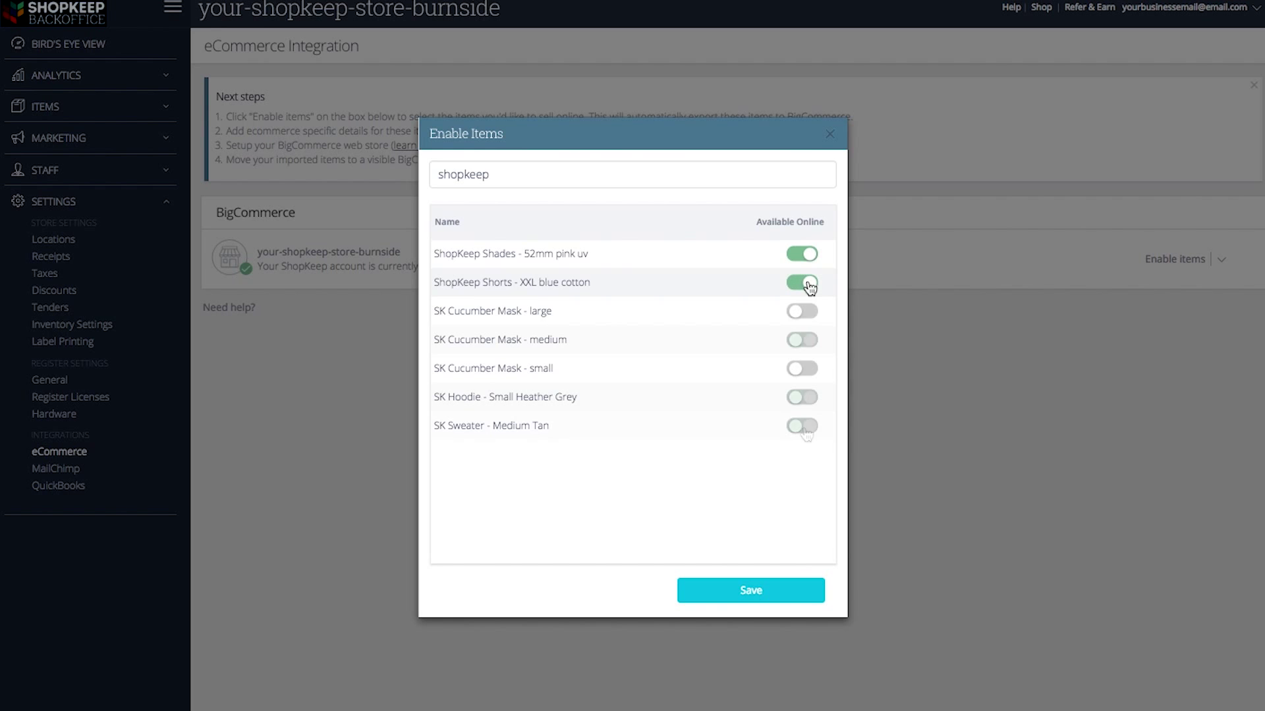
pyautogui.click(802, 340)
pyautogui.click(802, 396)
pyautogui.click(804, 426)
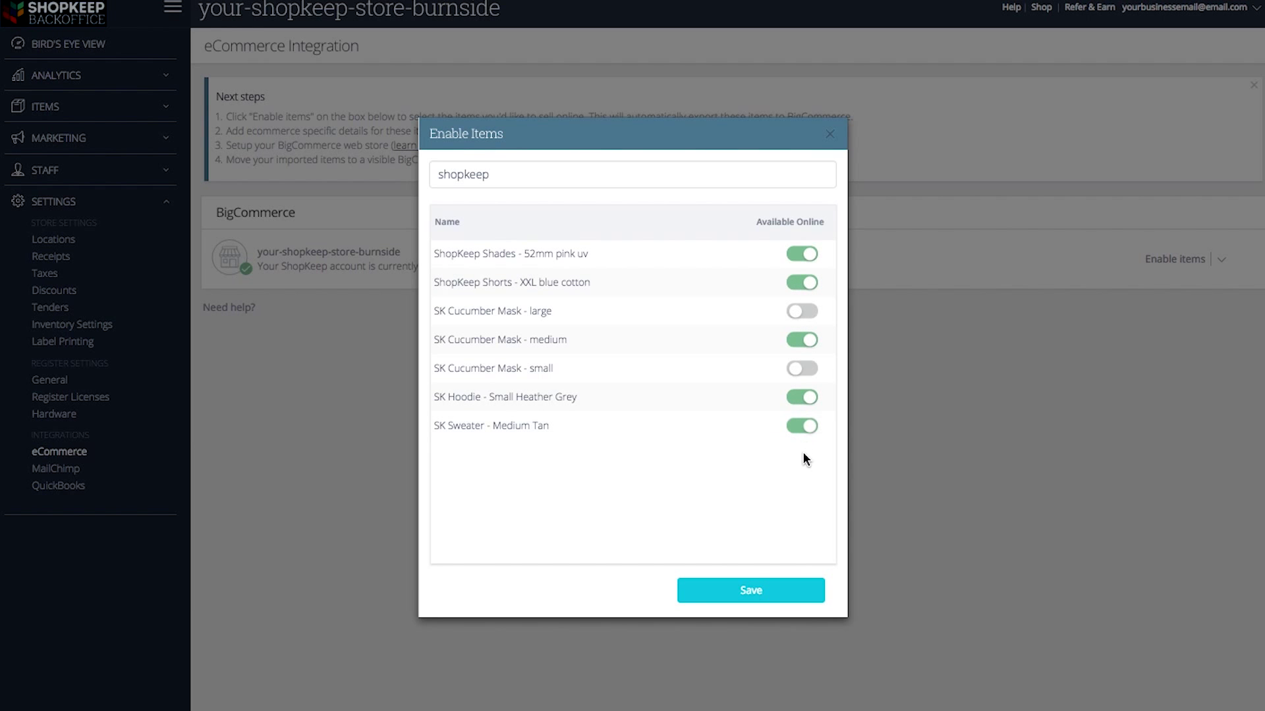
pyautogui.click(804, 588)
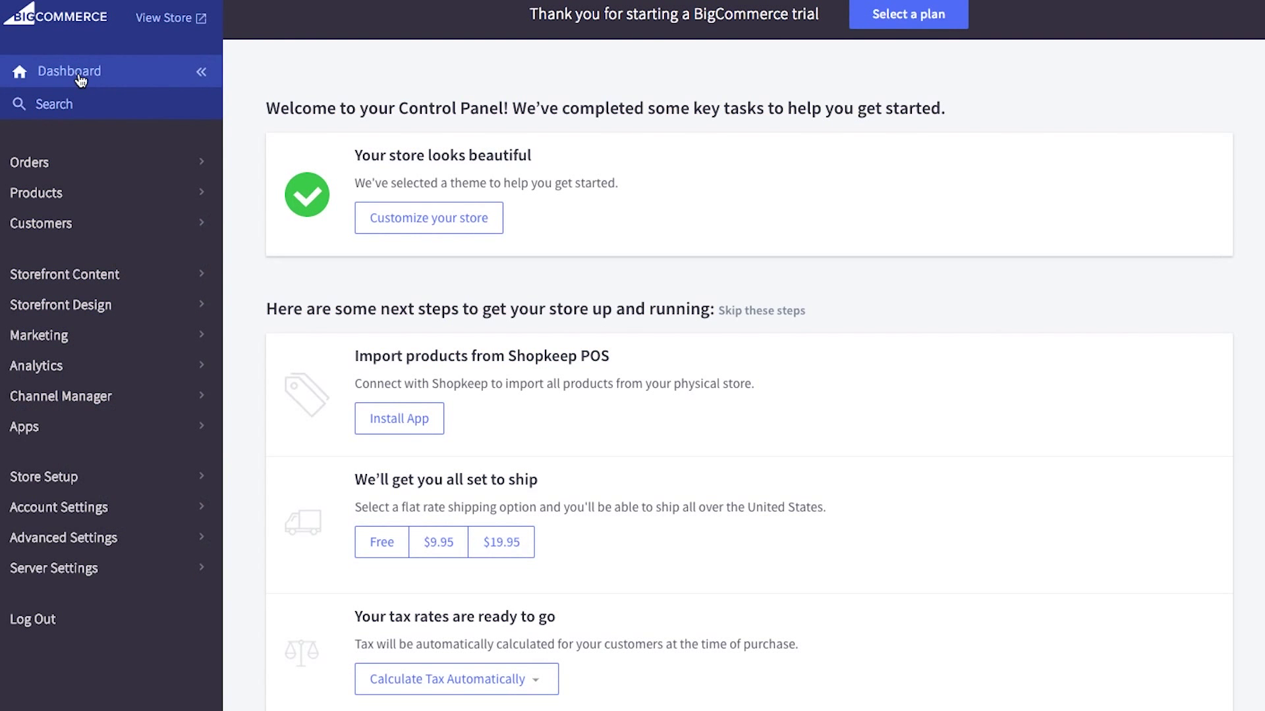
pyautogui.click(99, 192)
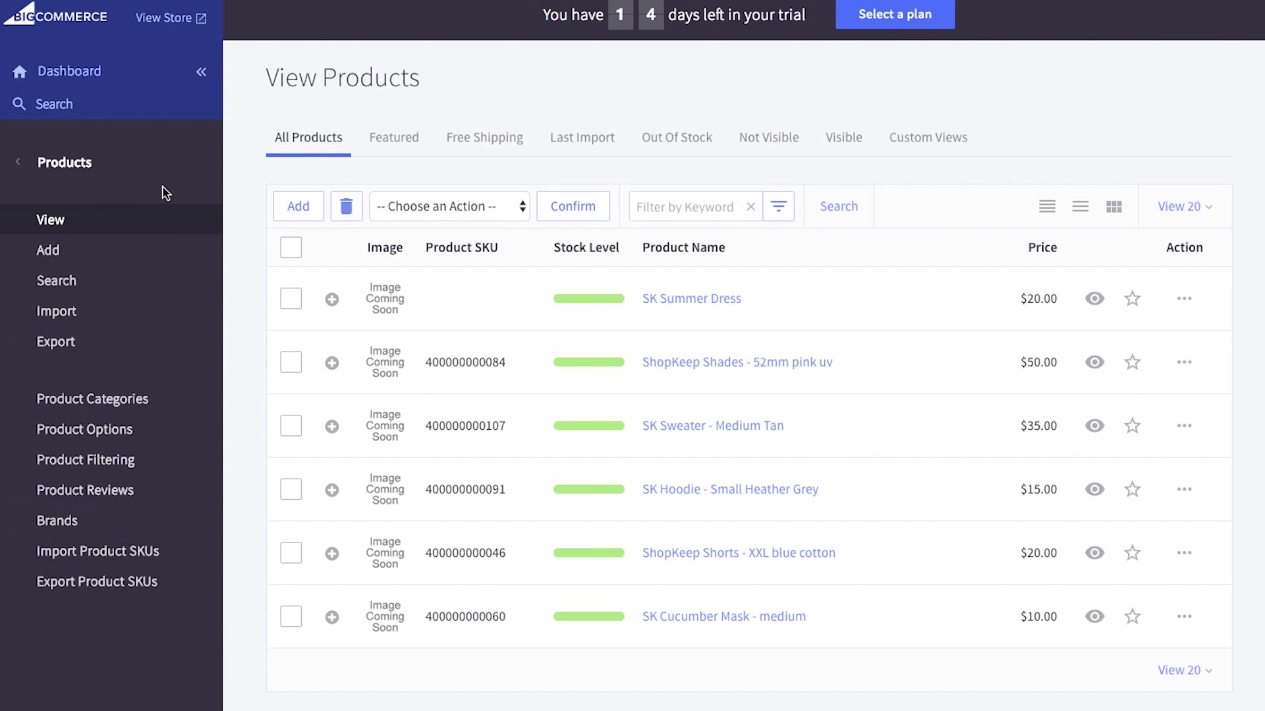
pyautogui.click(716, 365)
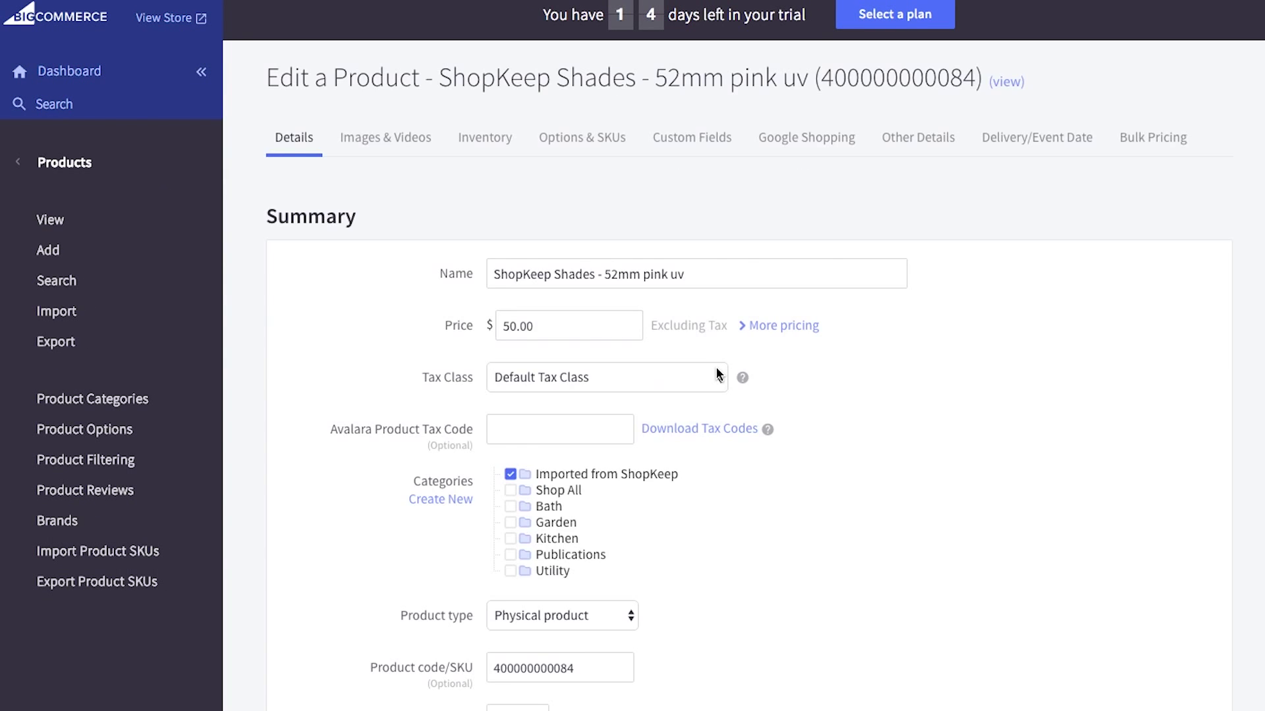
pyautogui.scroll(-3, 718, 373)
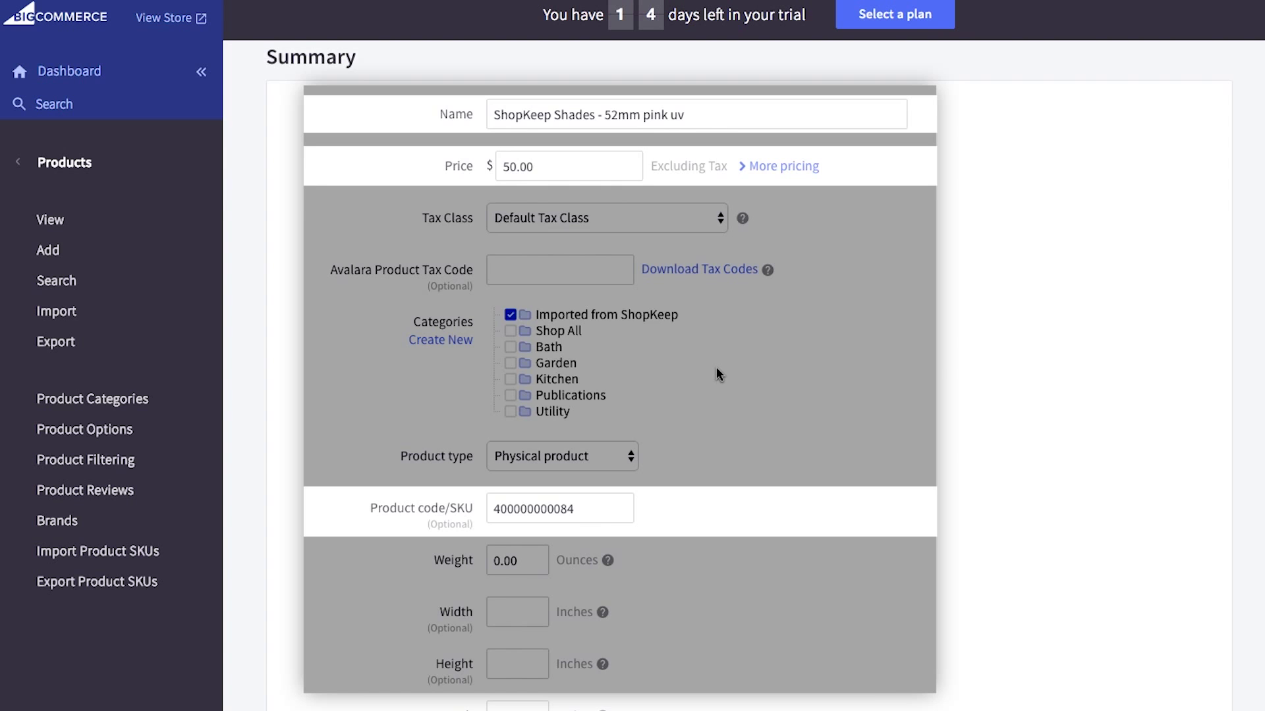
pyautogui.scroll(3, 687, 347)
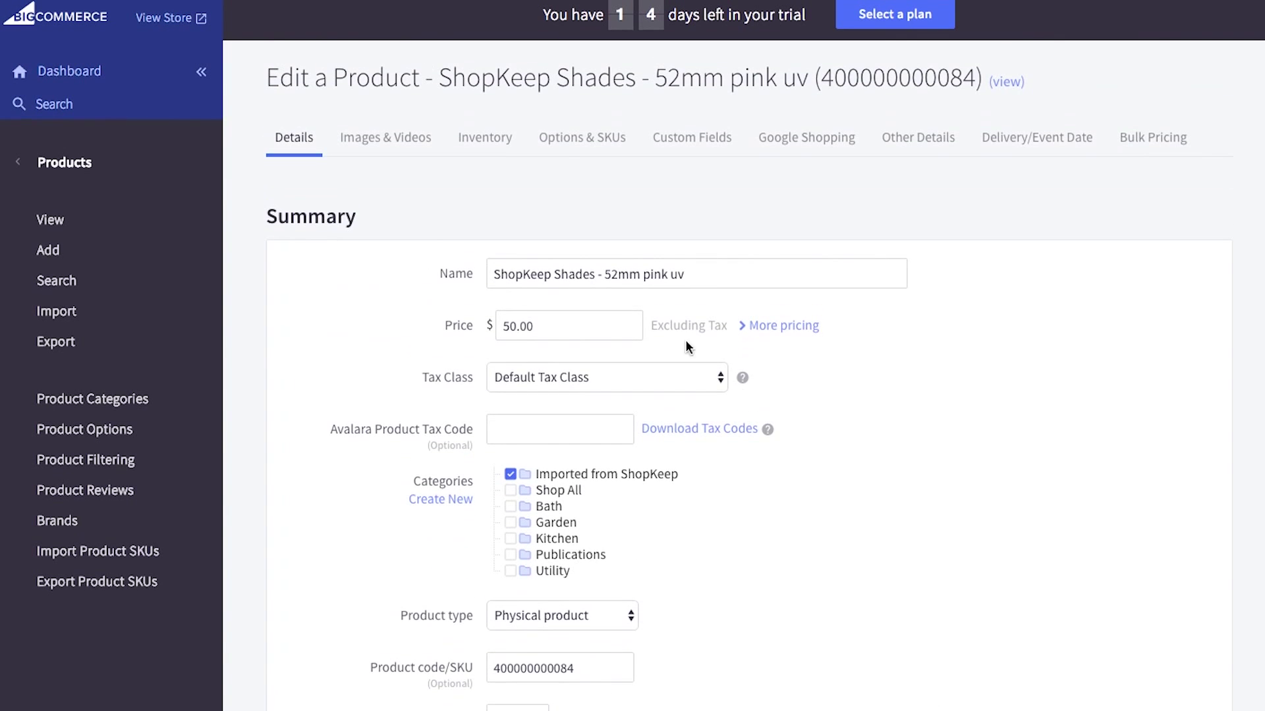
pyautogui.click(484, 138)
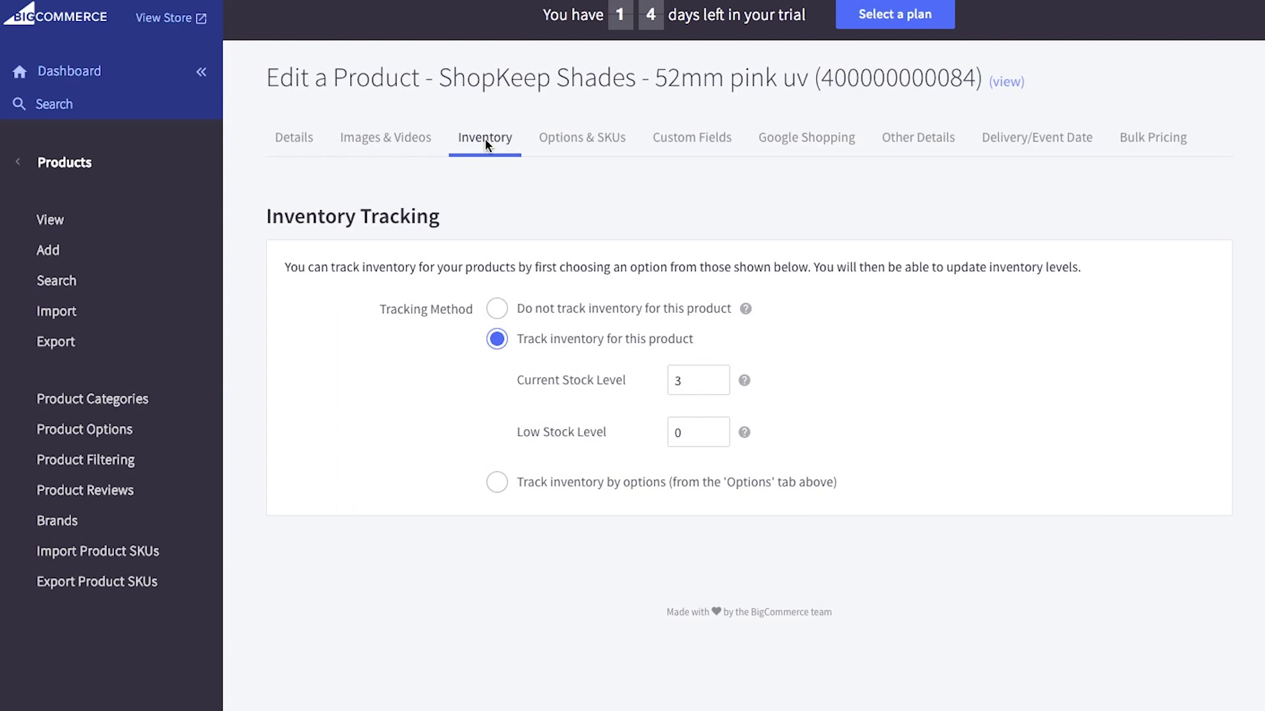
pyautogui.click(913, 139)
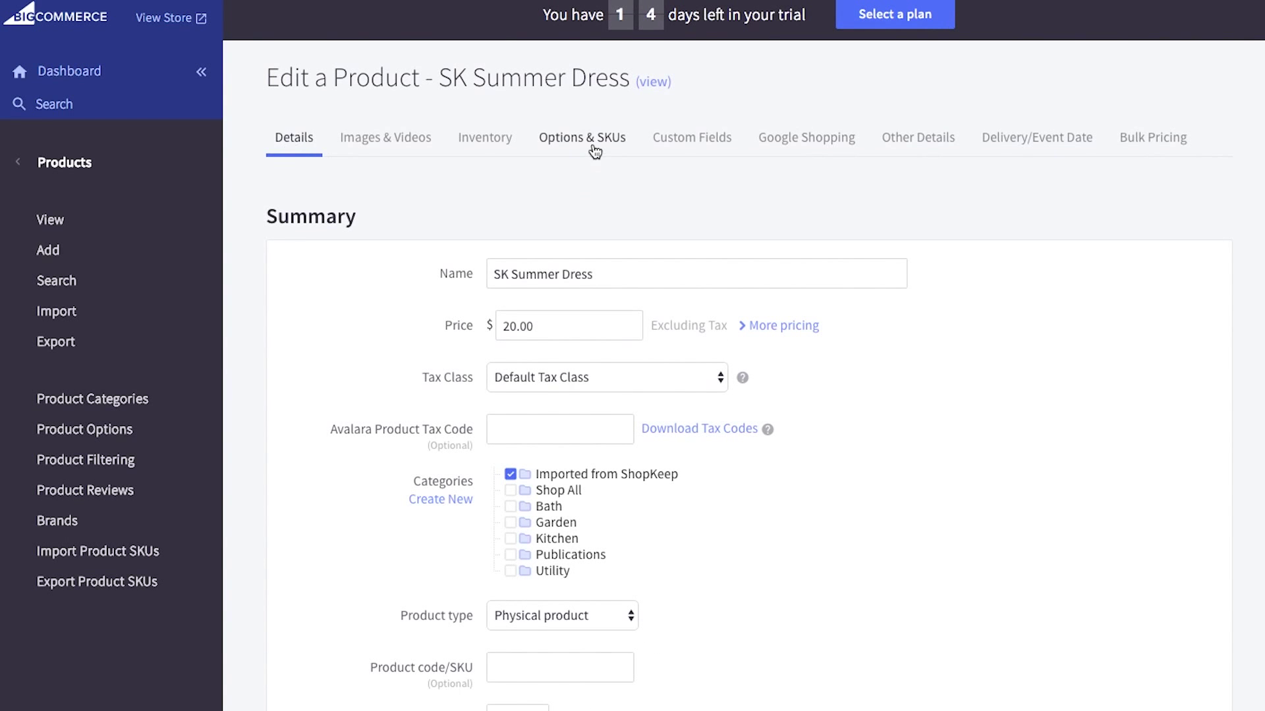
pyautogui.click(591, 141)
pyautogui.scroll(-7, 593, 131)
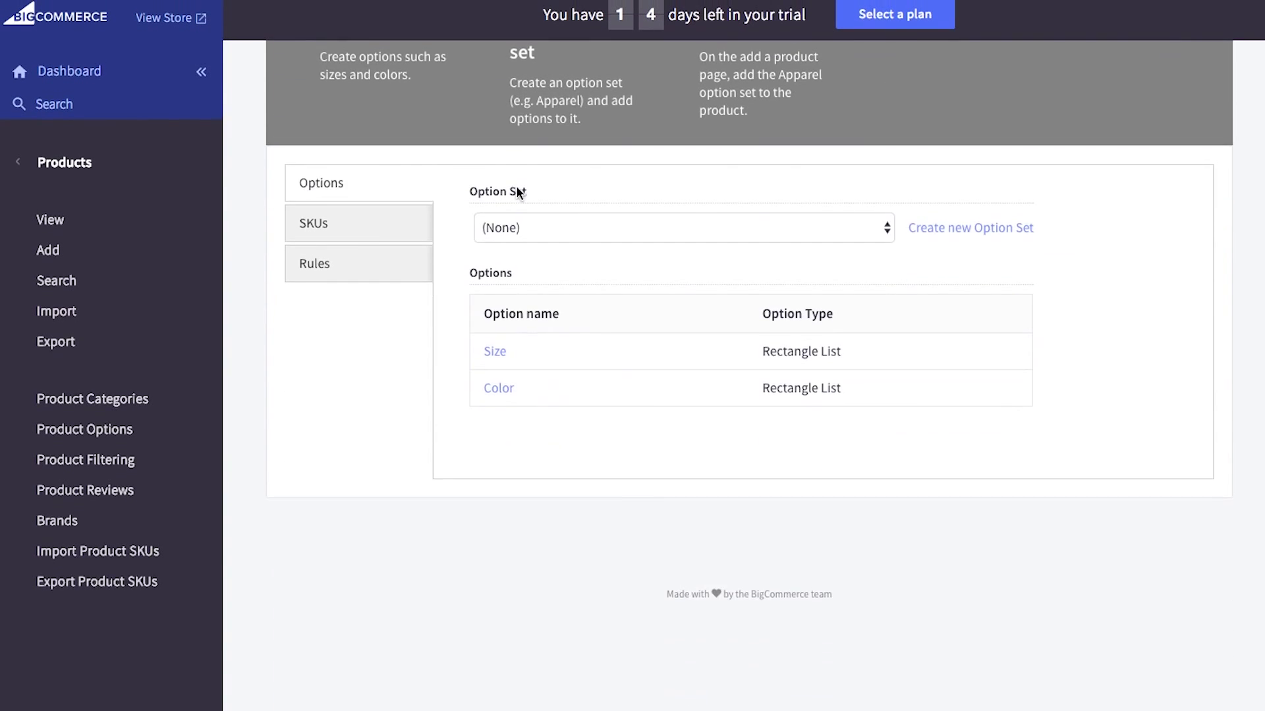
pyautogui.click(361, 238)
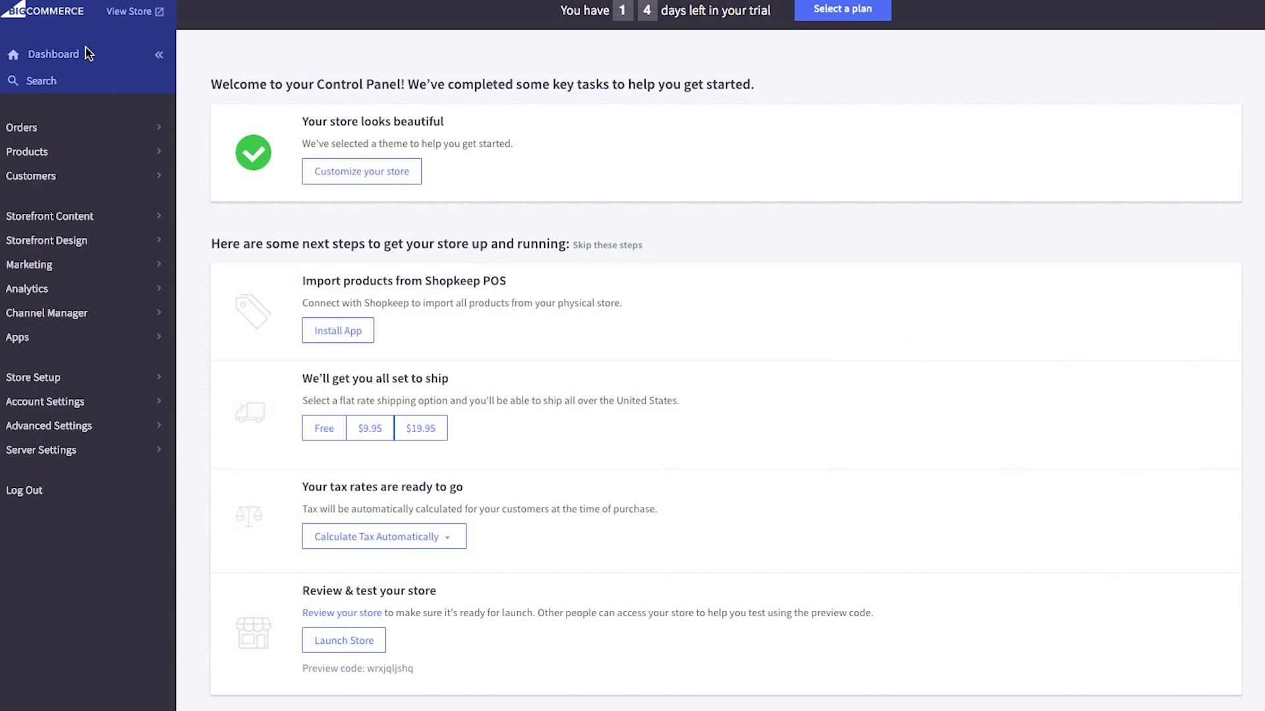
# In Product Categories, create 'SK Apparel' with the description 'Awesome ShopKeep apparel!'.
pyautogui.click(68, 153)
pyautogui.click(152, 319)
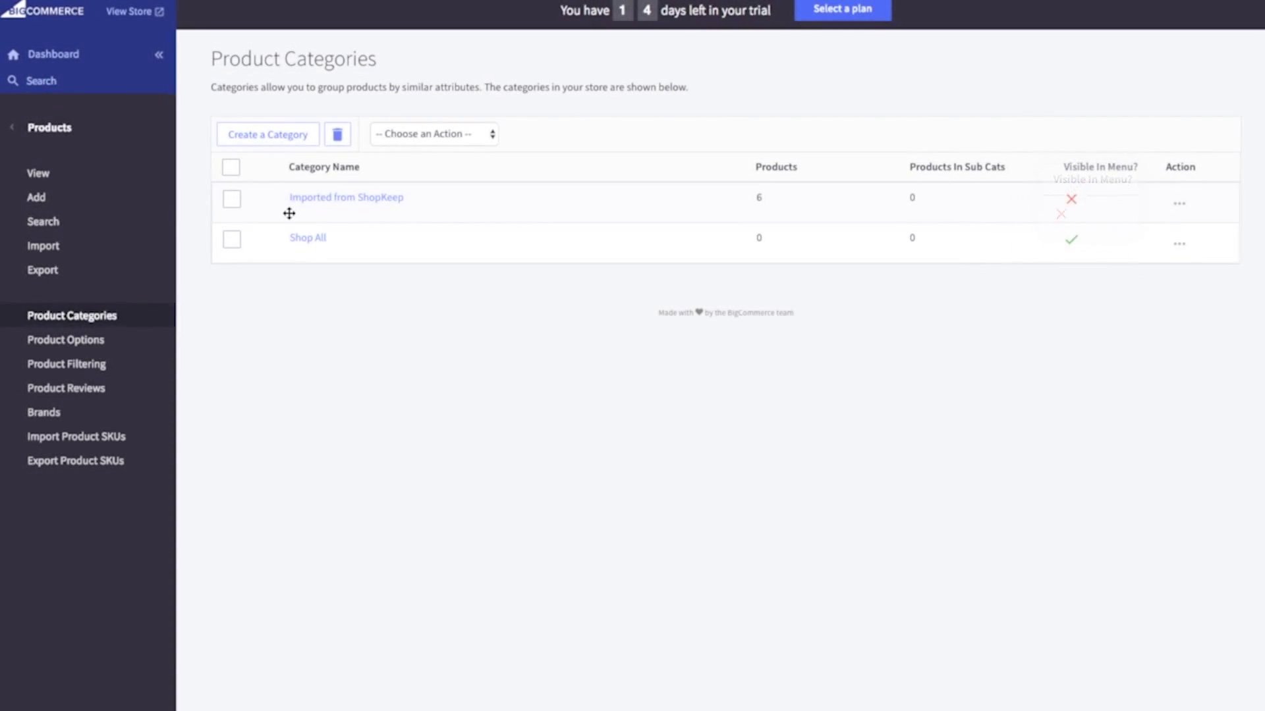
pyautogui.click(267, 138)
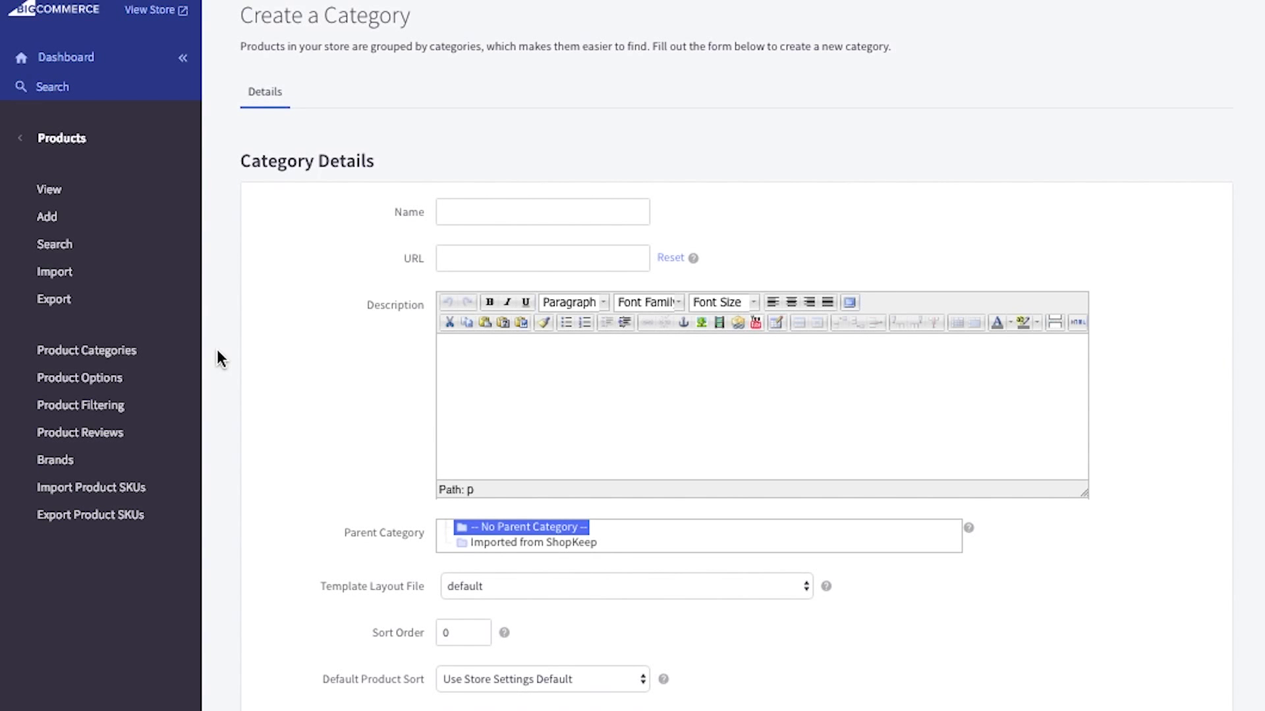
pyautogui.click(460, 211)
pyautogui.write('SK Apparel')
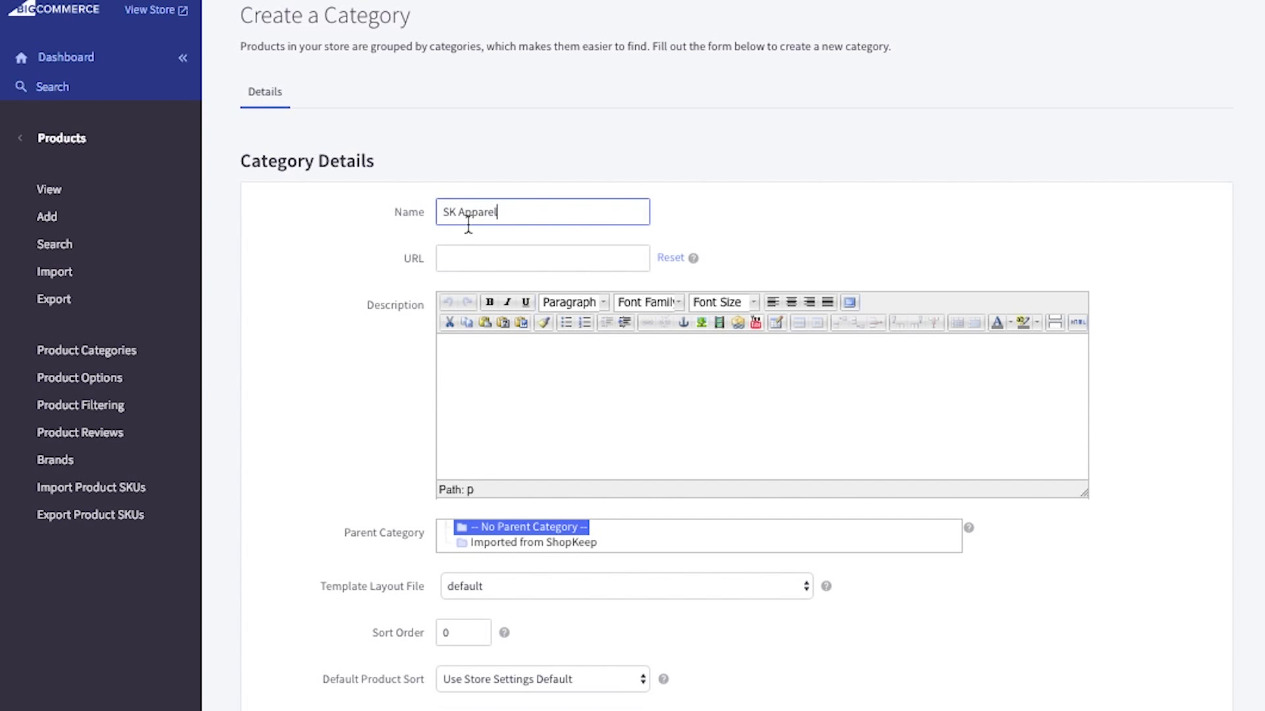
pyautogui.press('Tab')
pyautogui.write('Awesome ShopKeep apparel!')
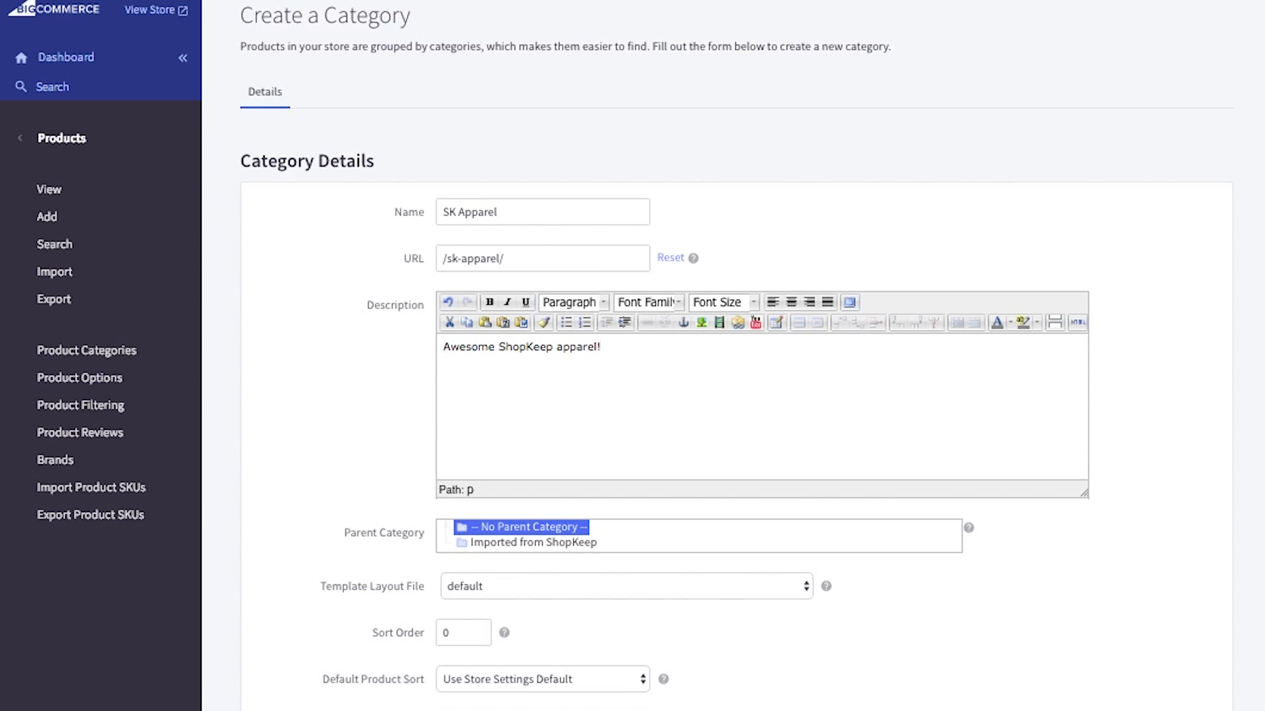
pyautogui.scroll(-3, 865, 661)
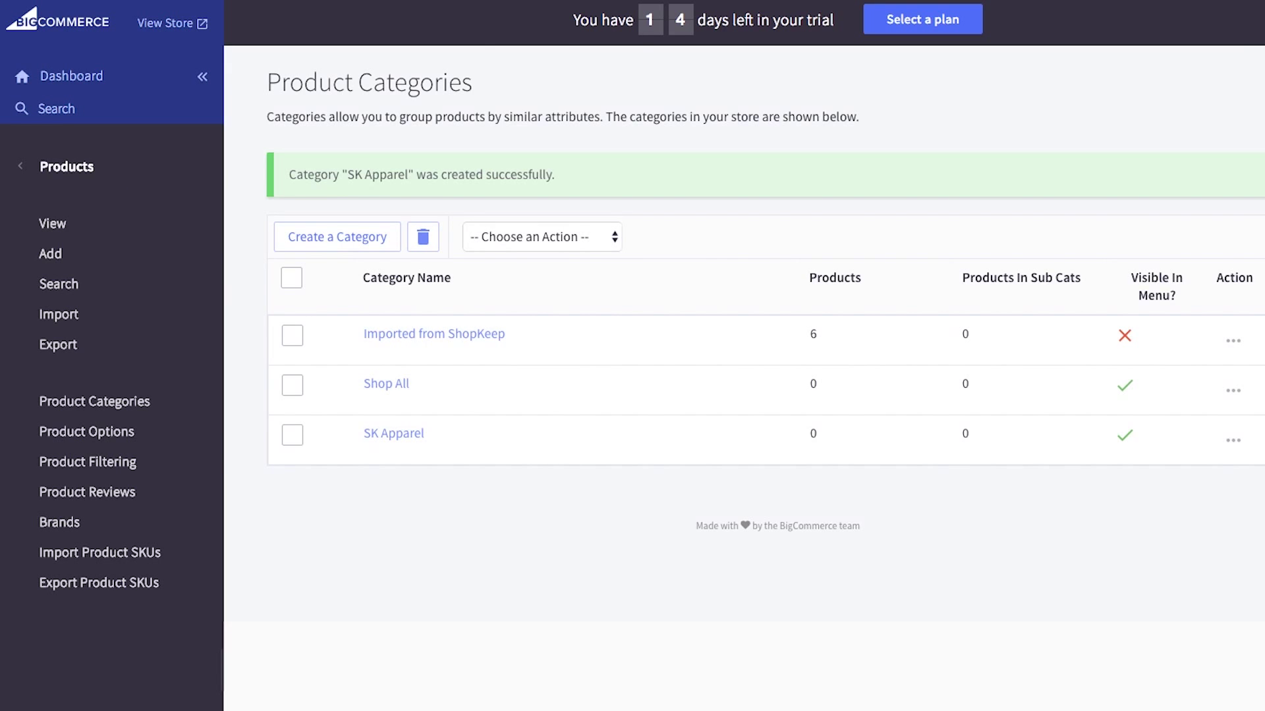
# Edit SK Hoodie - Small Heather Grey, tick the SK Apparel category, and save it.
pyautogui.click(179, 228)
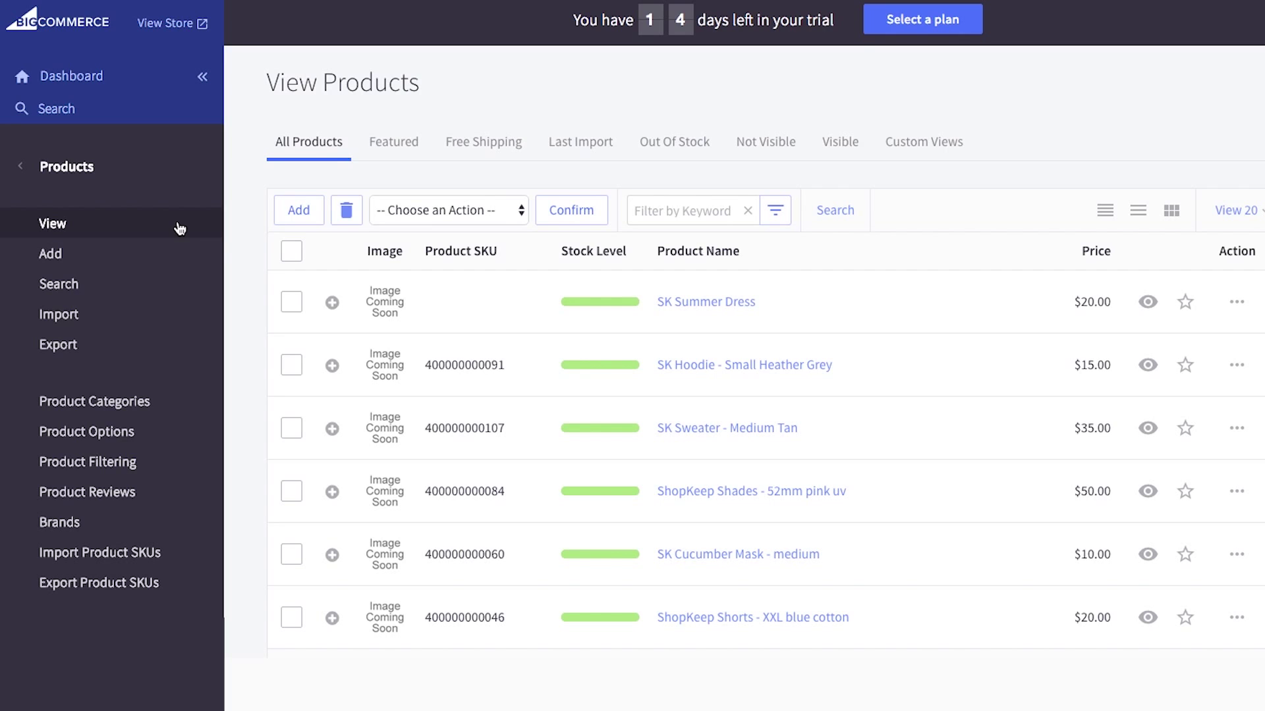
pyautogui.click(1237, 366)
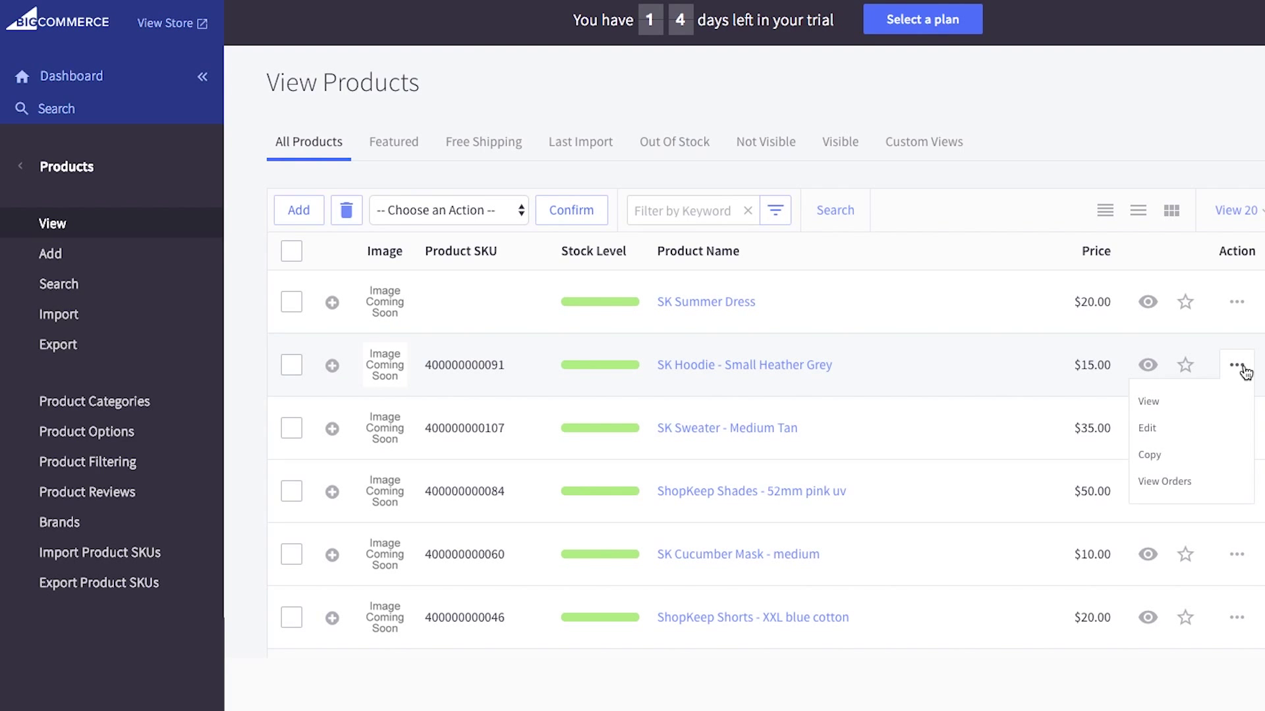
pyautogui.click(1151, 430)
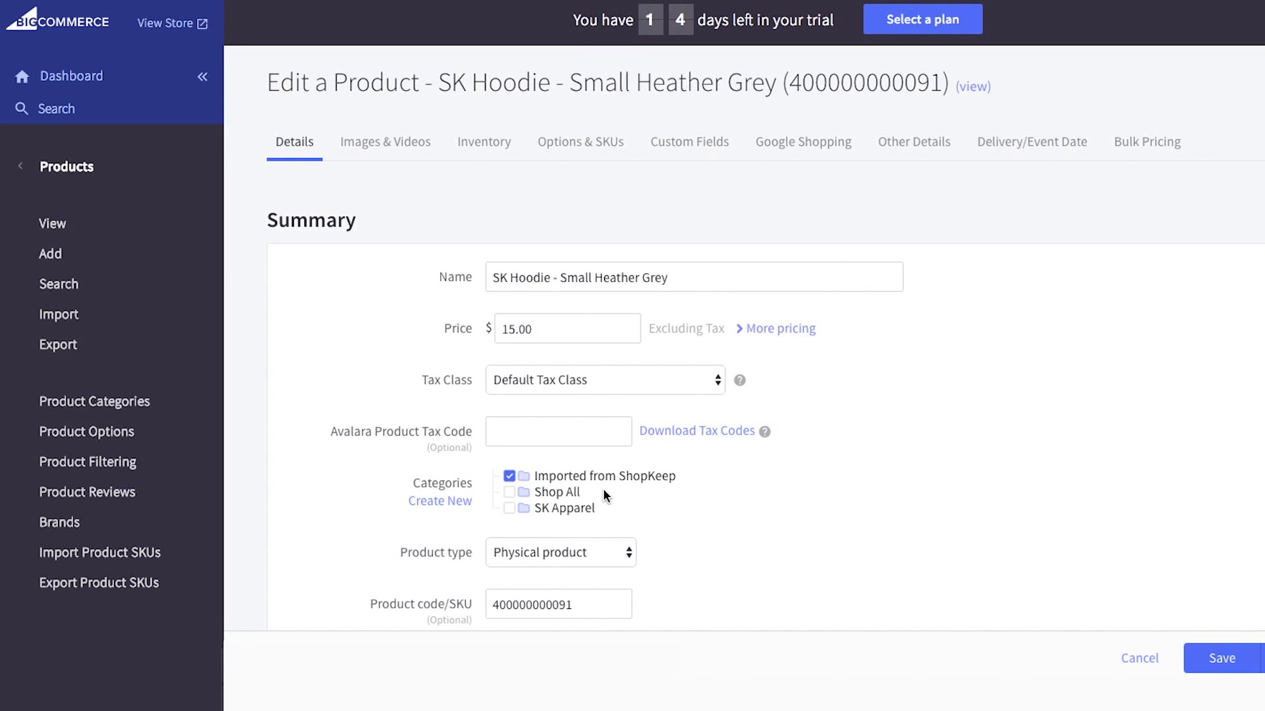
pyautogui.click(510, 509)
pyautogui.click(1200, 658)
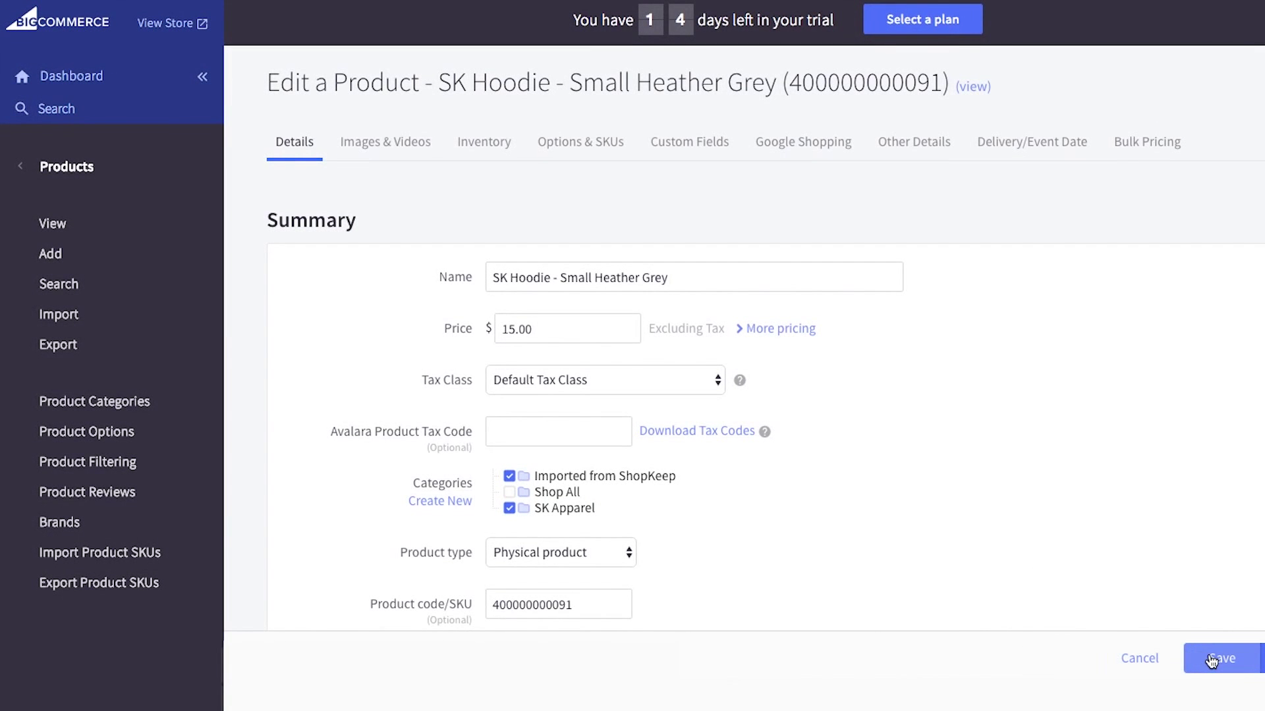
pyautogui.click(1212, 660)
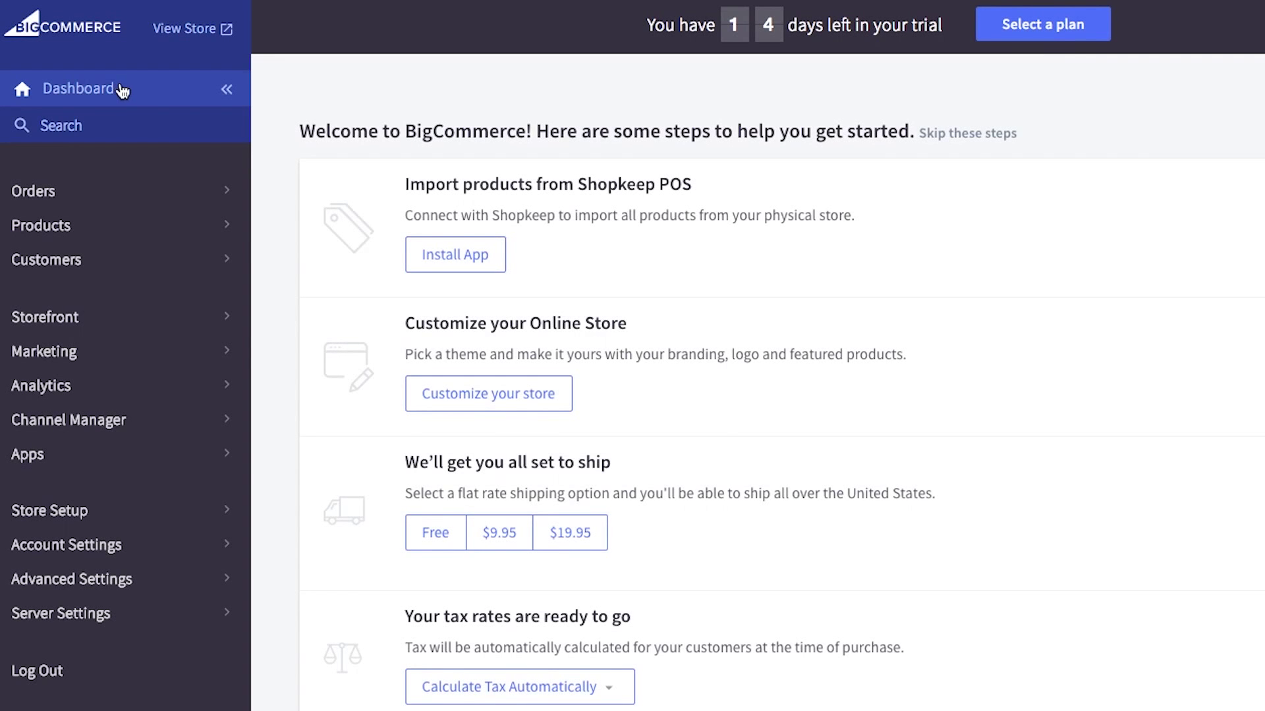
# Copy the store's preview code from the dashboard.
pyautogui.scroll(-10, 291, 398)
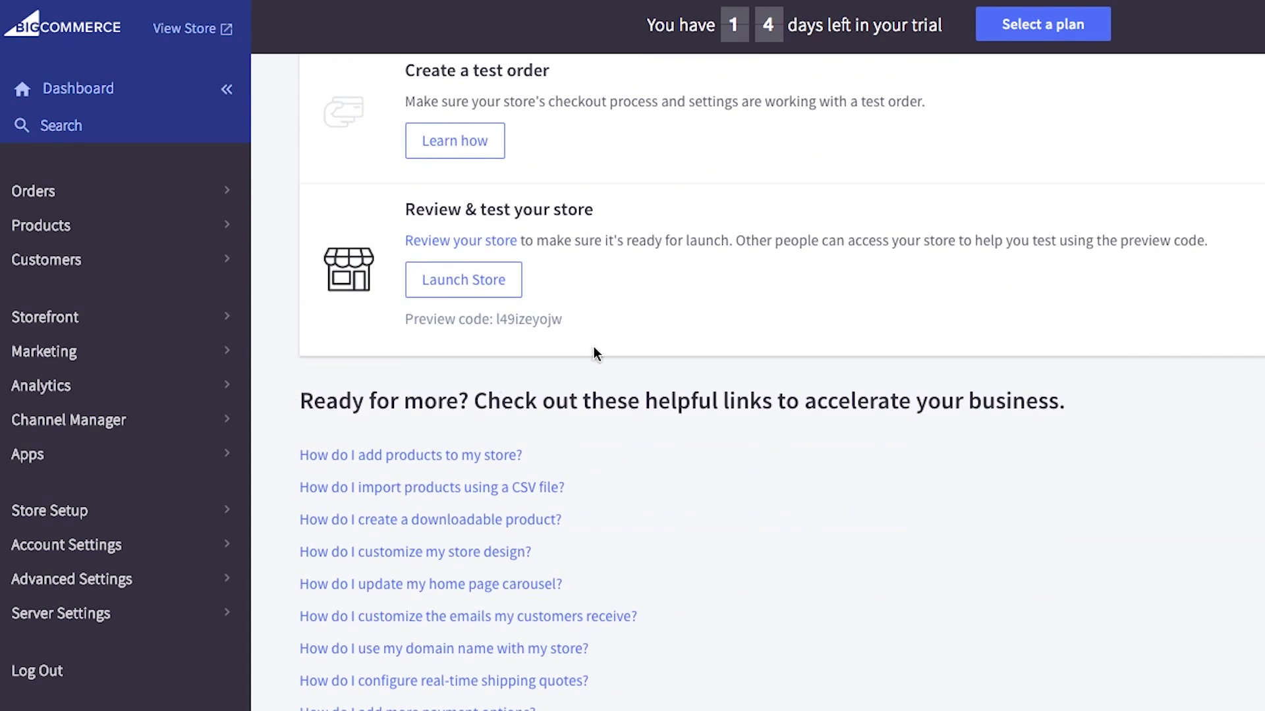
pyautogui.moveTo(563, 319); pyautogui.dragTo(496, 323)
pyautogui.rightClick(516, 321)
pyautogui.click(531, 359)
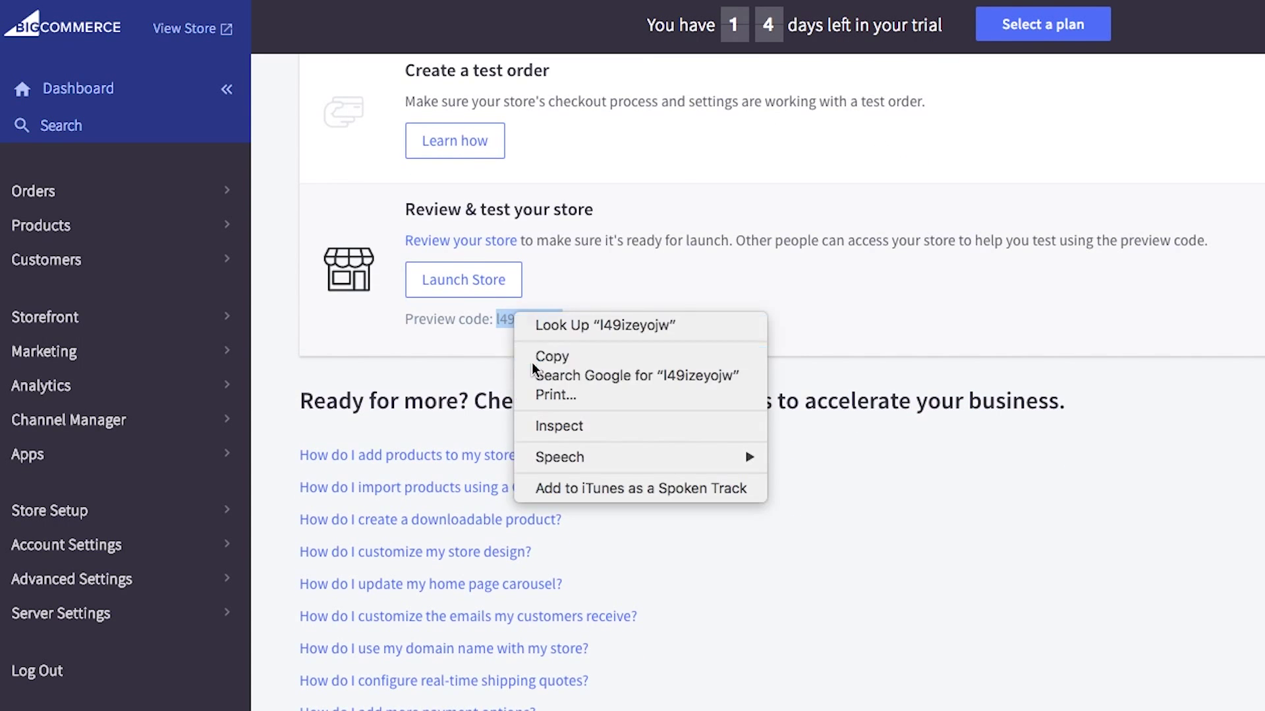
# View the SK Apparel category on the storefront, pasting the preview code to enter.
pyautogui.click(192, 224)
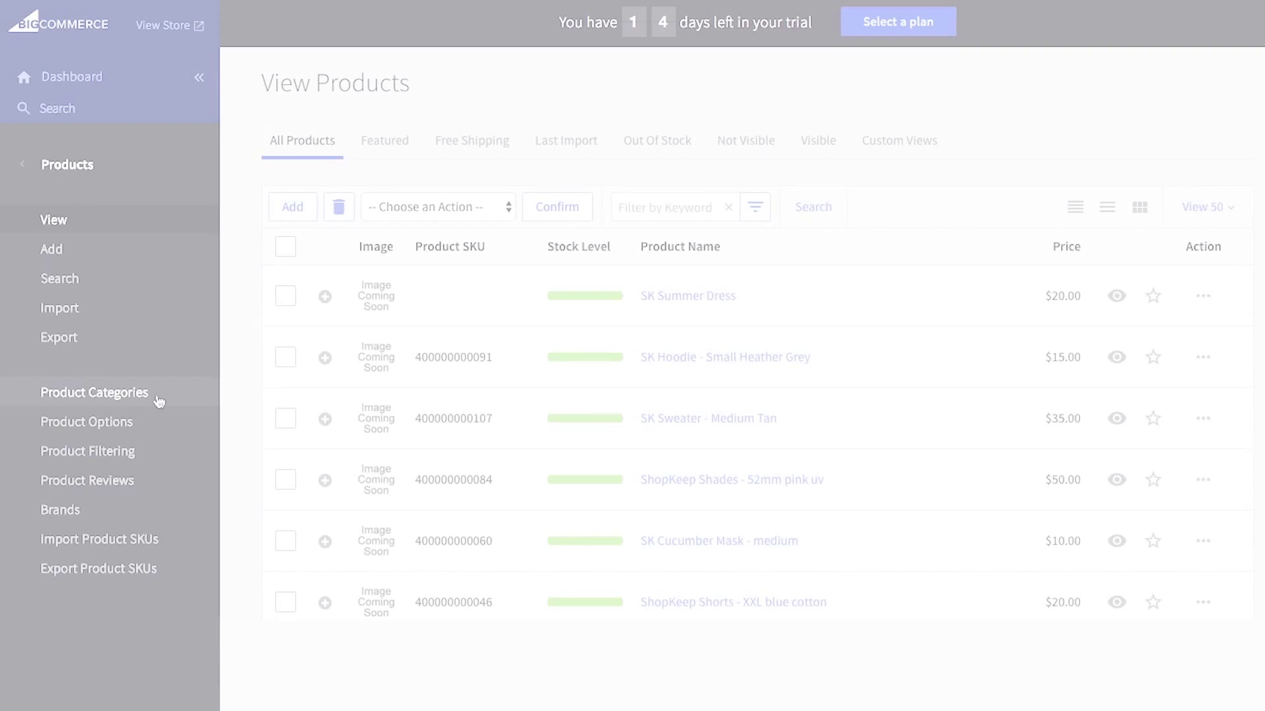
pyautogui.click(159, 402)
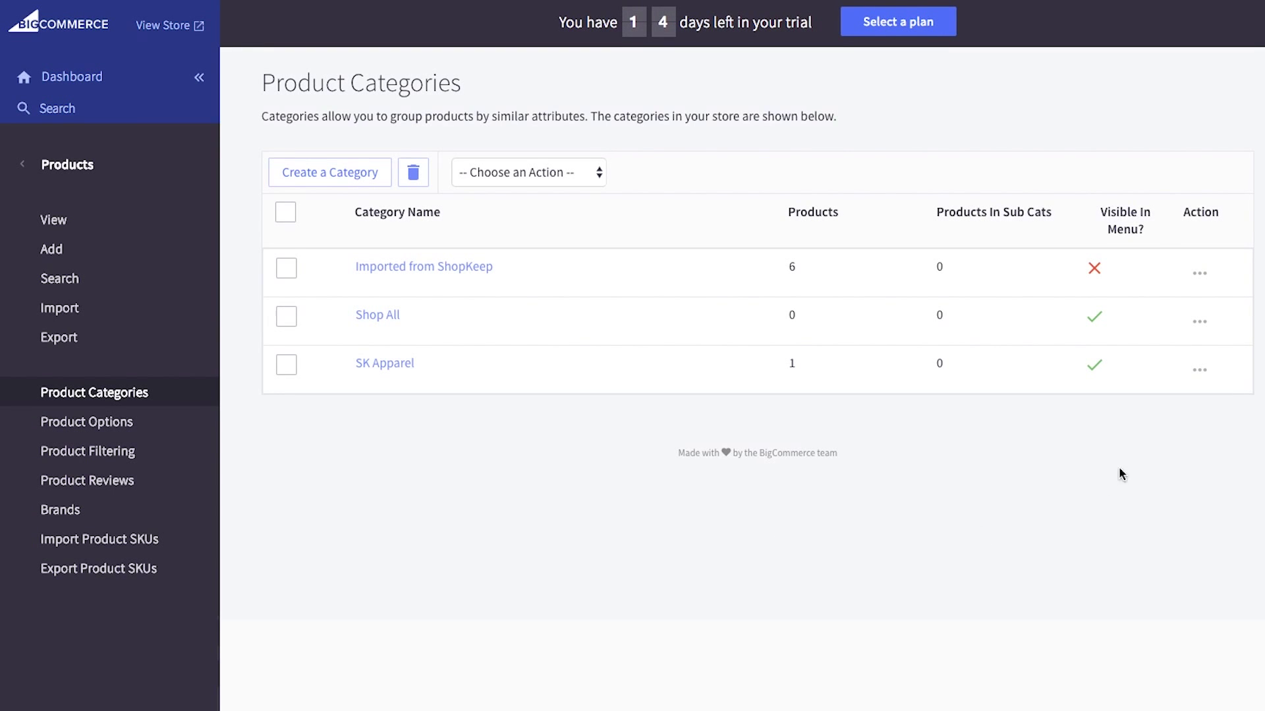
pyautogui.click(1199, 373)
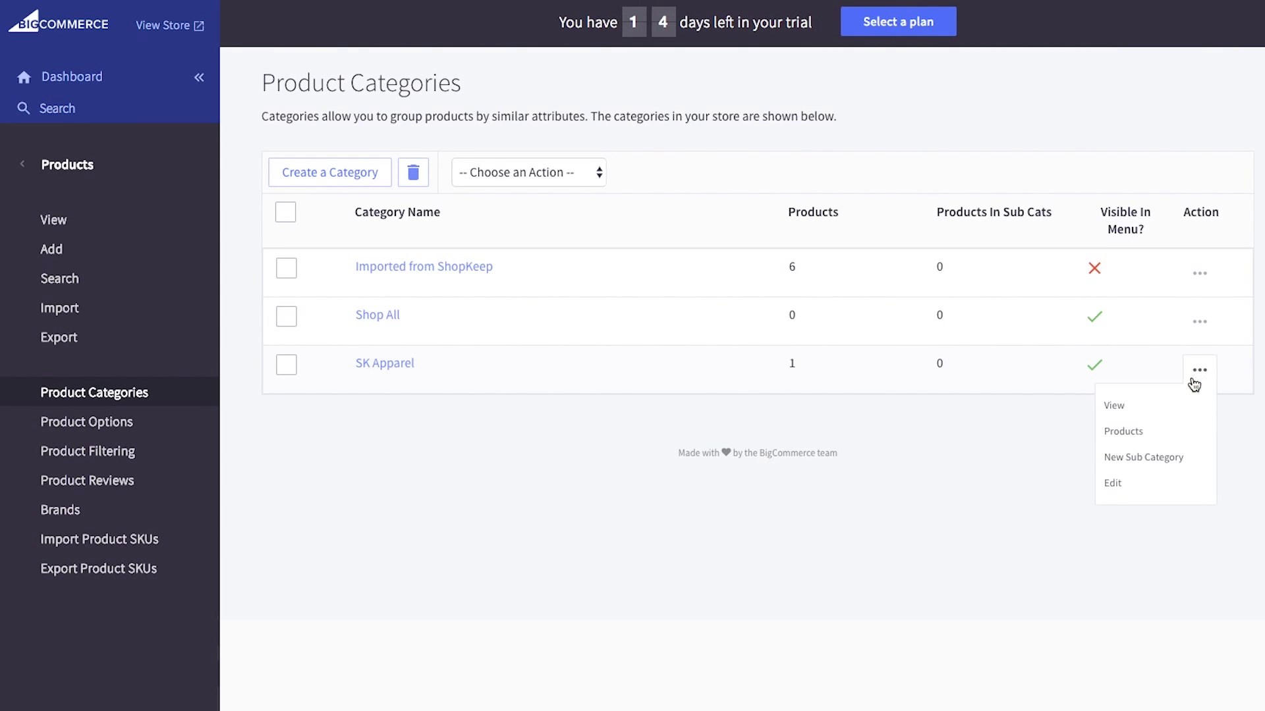
pyautogui.click(1143, 412)
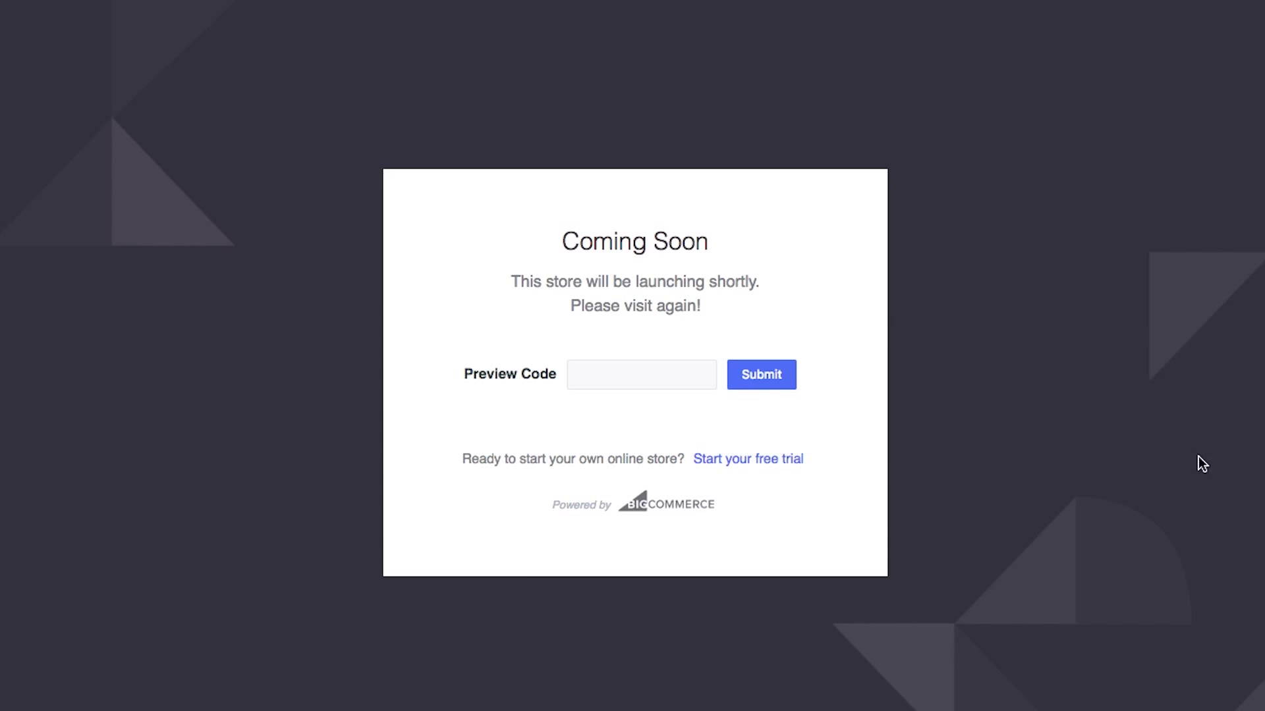
pyautogui.click(682, 376)
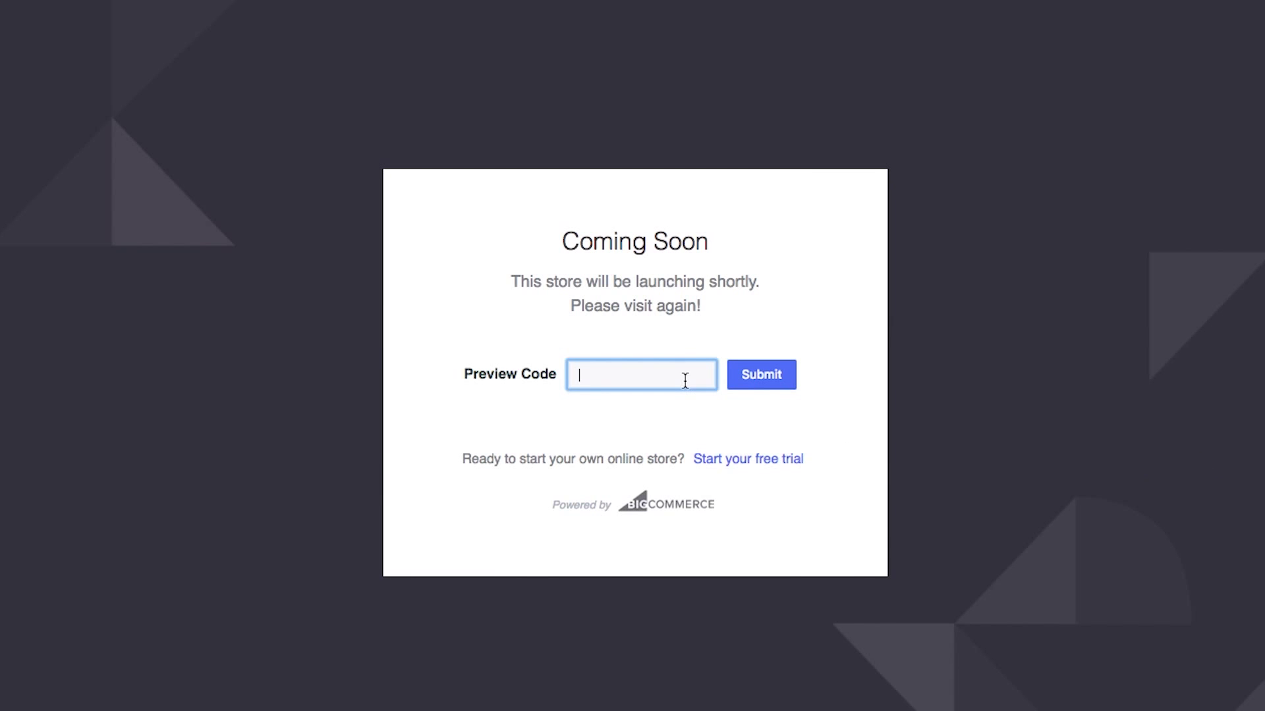
pyautogui.rightClick(682, 374)
pyautogui.click(725, 475)
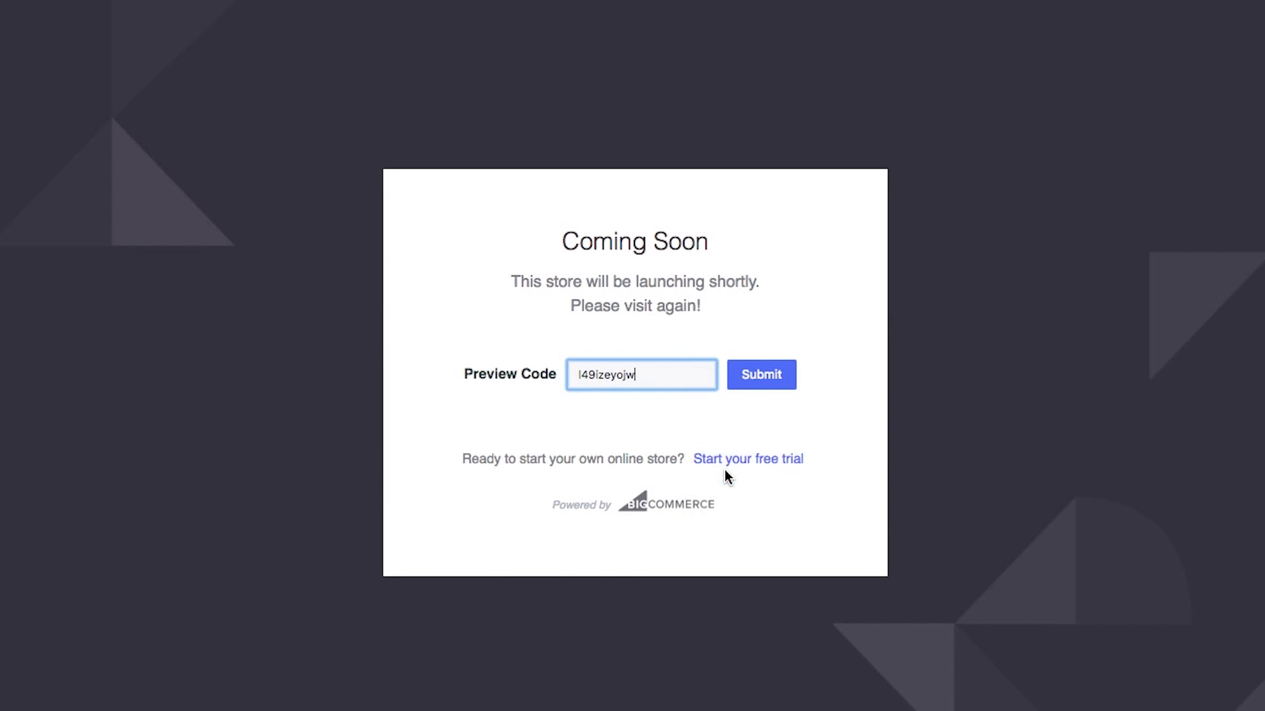
pyautogui.click(766, 379)
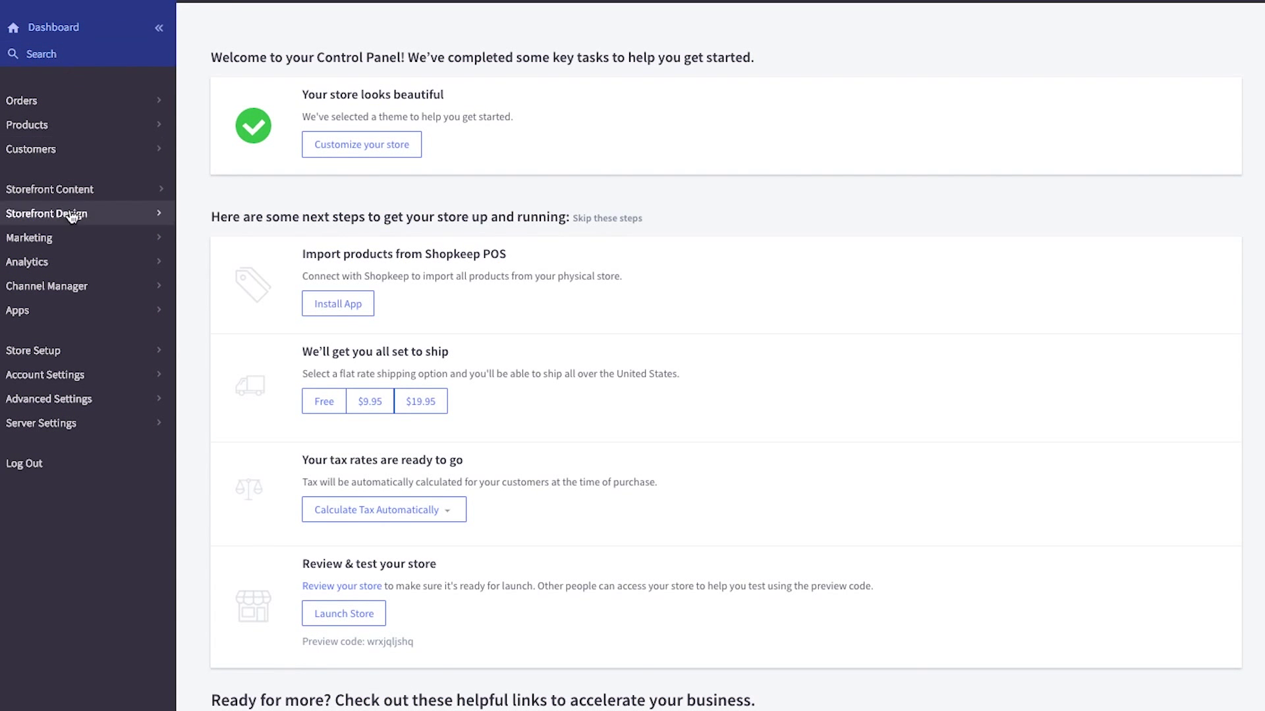
pyautogui.click(89, 350)
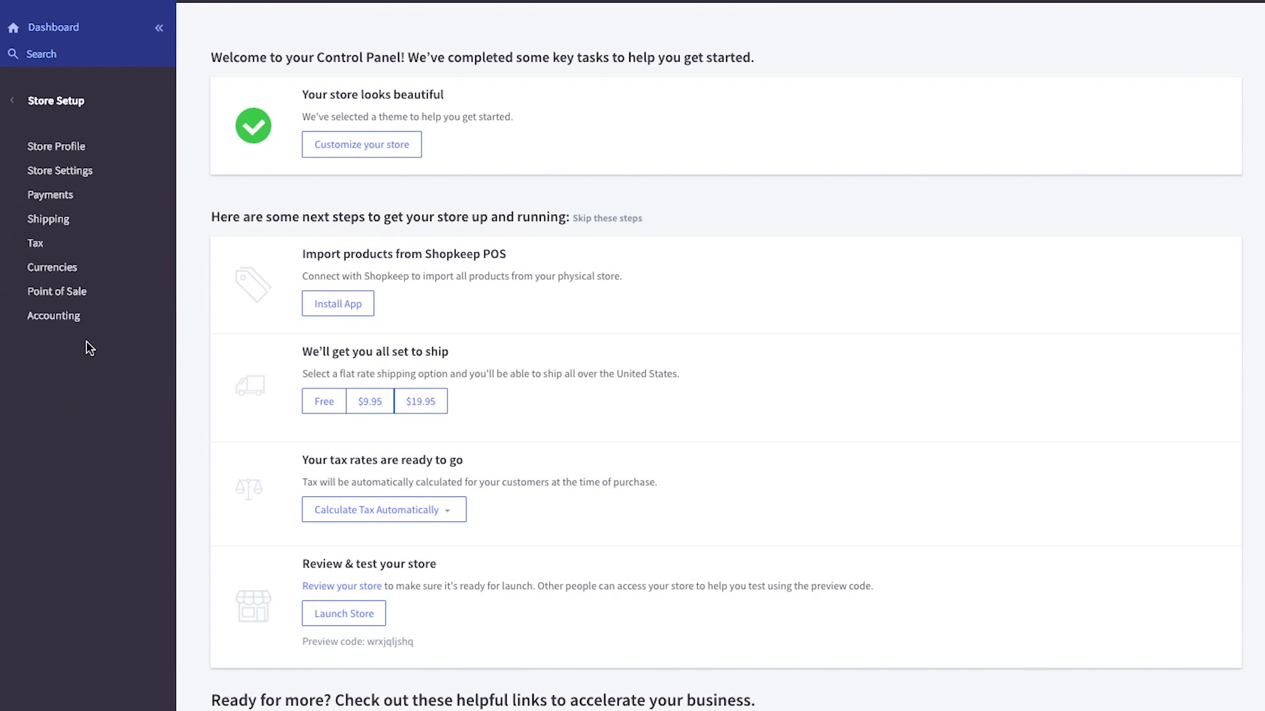
pyautogui.click(89, 207)
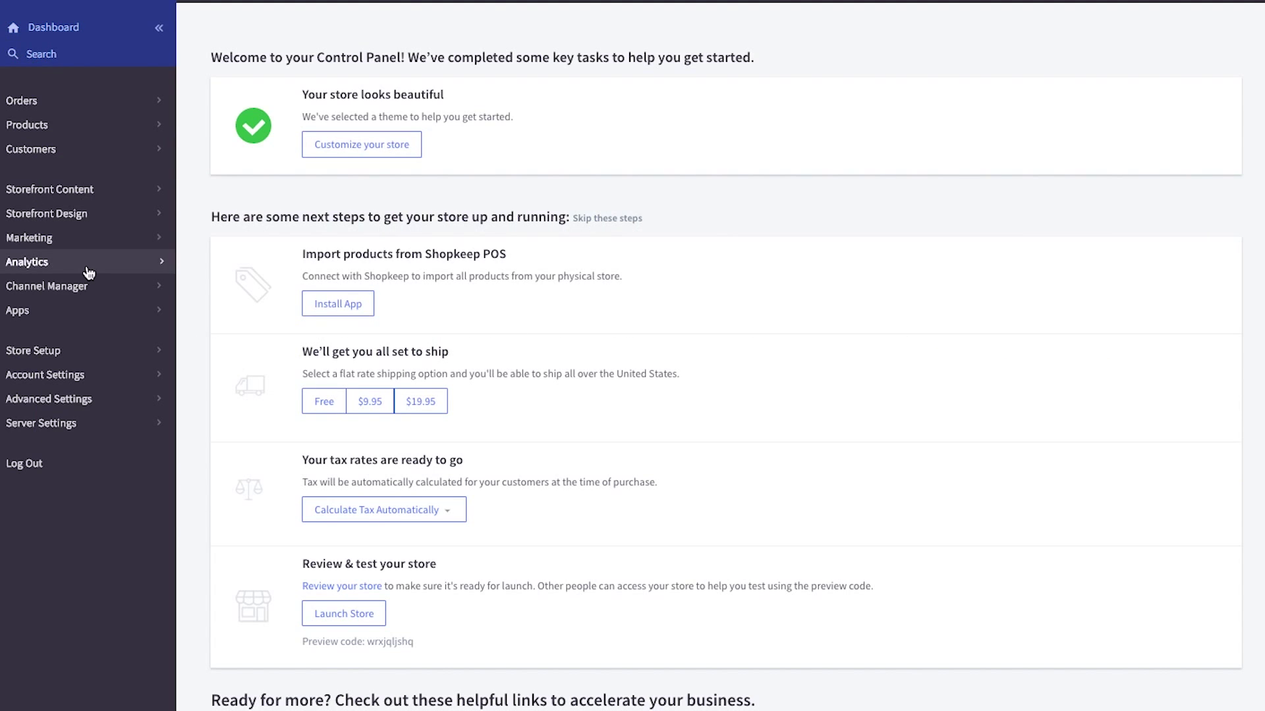
pyautogui.click(91, 432)
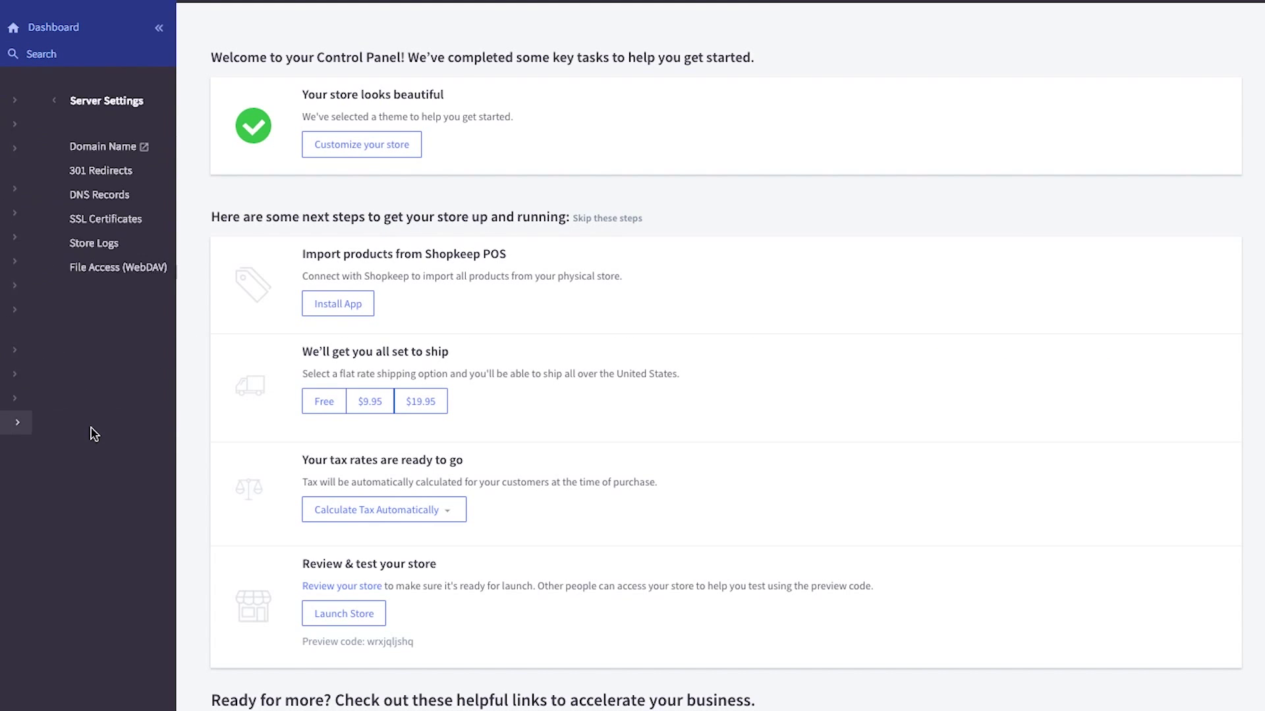
pyautogui.click(93, 148)
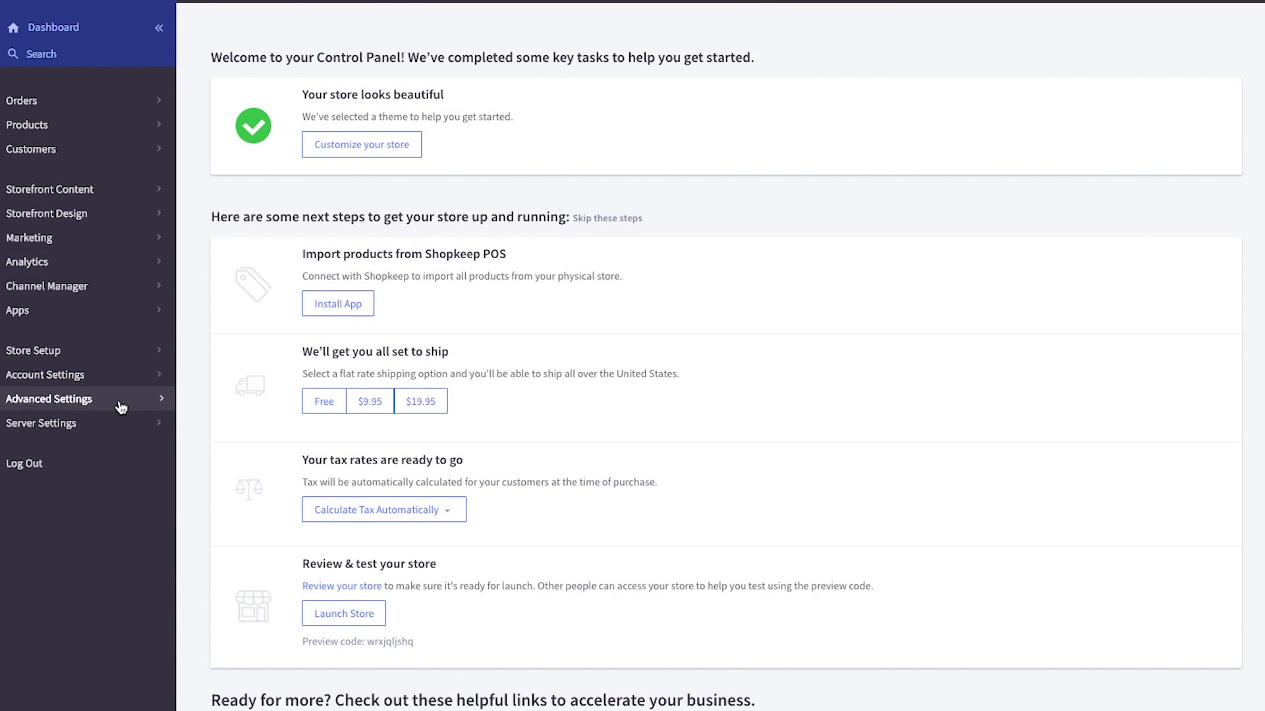
pyautogui.click(122, 423)
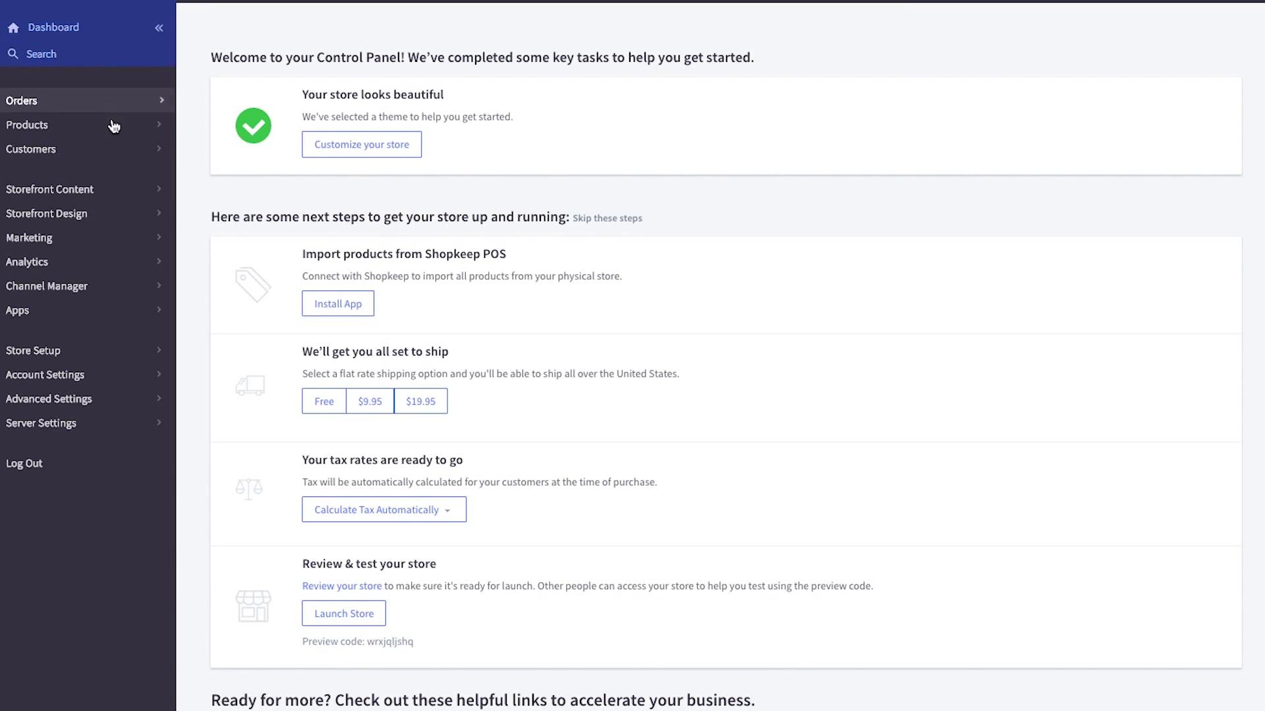
pyautogui.click(119, 214)
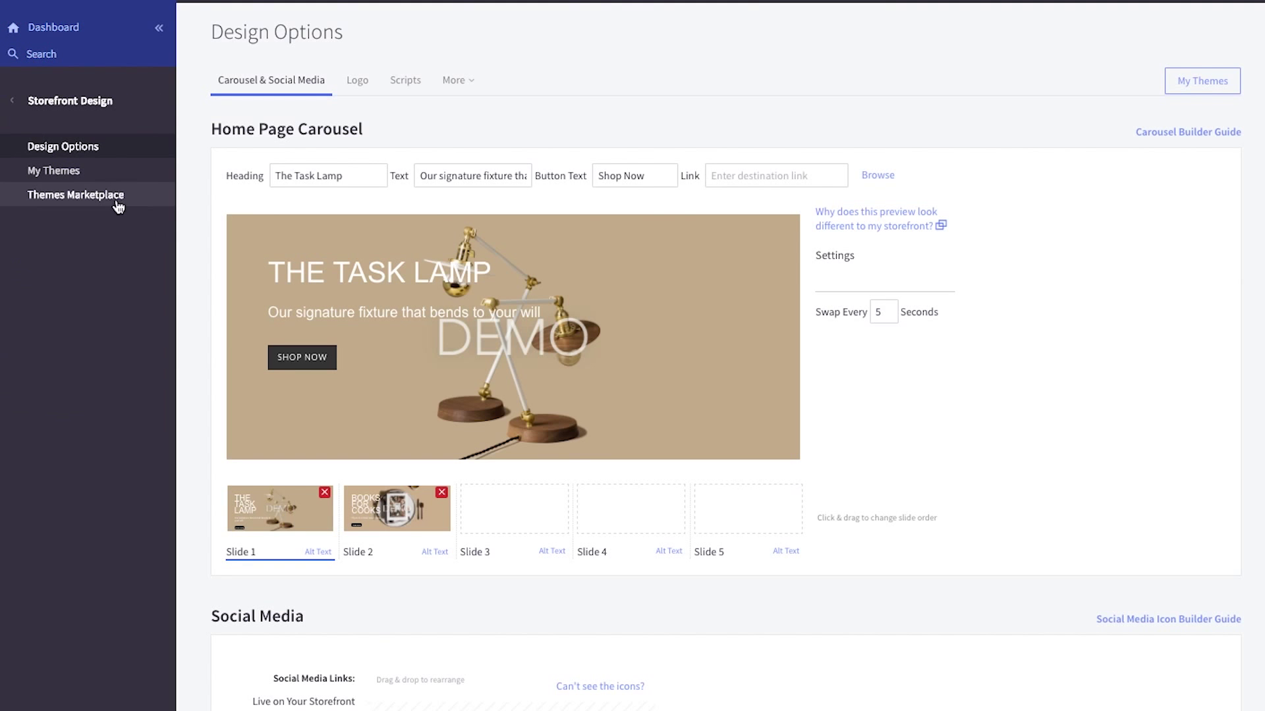
pyautogui.click(117, 197)
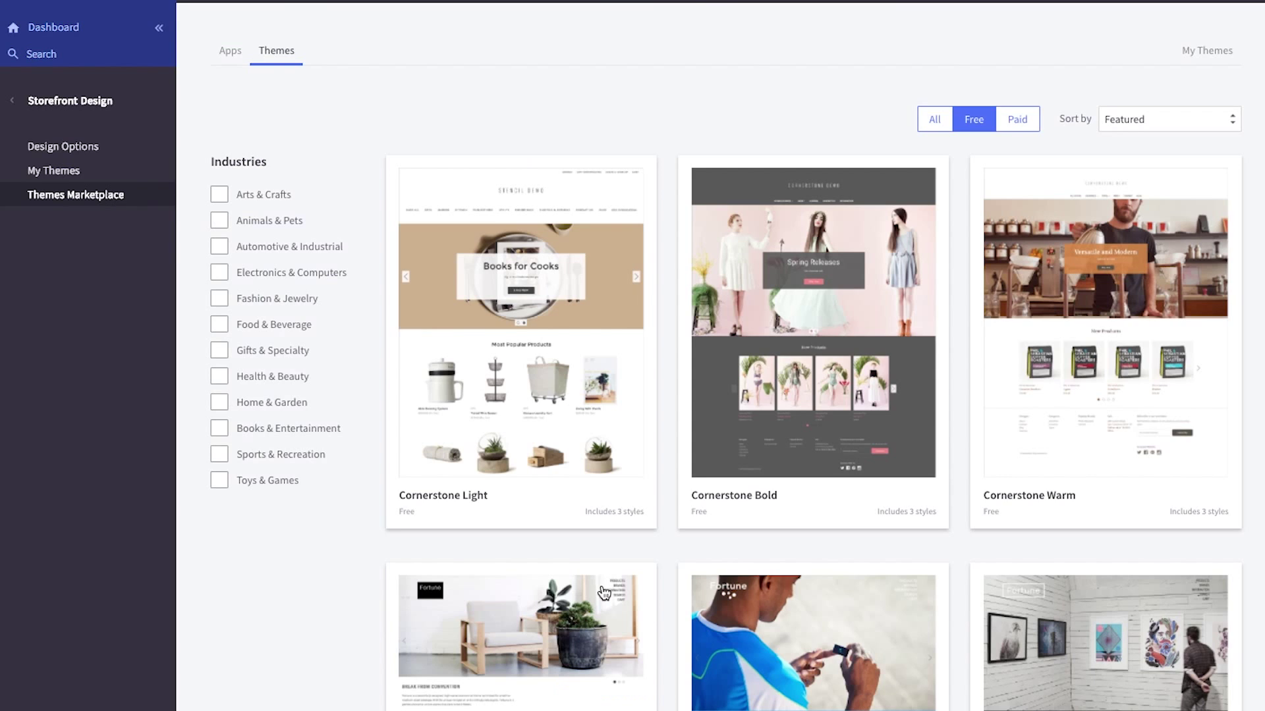
pyautogui.scroll(-3, 512, 685)
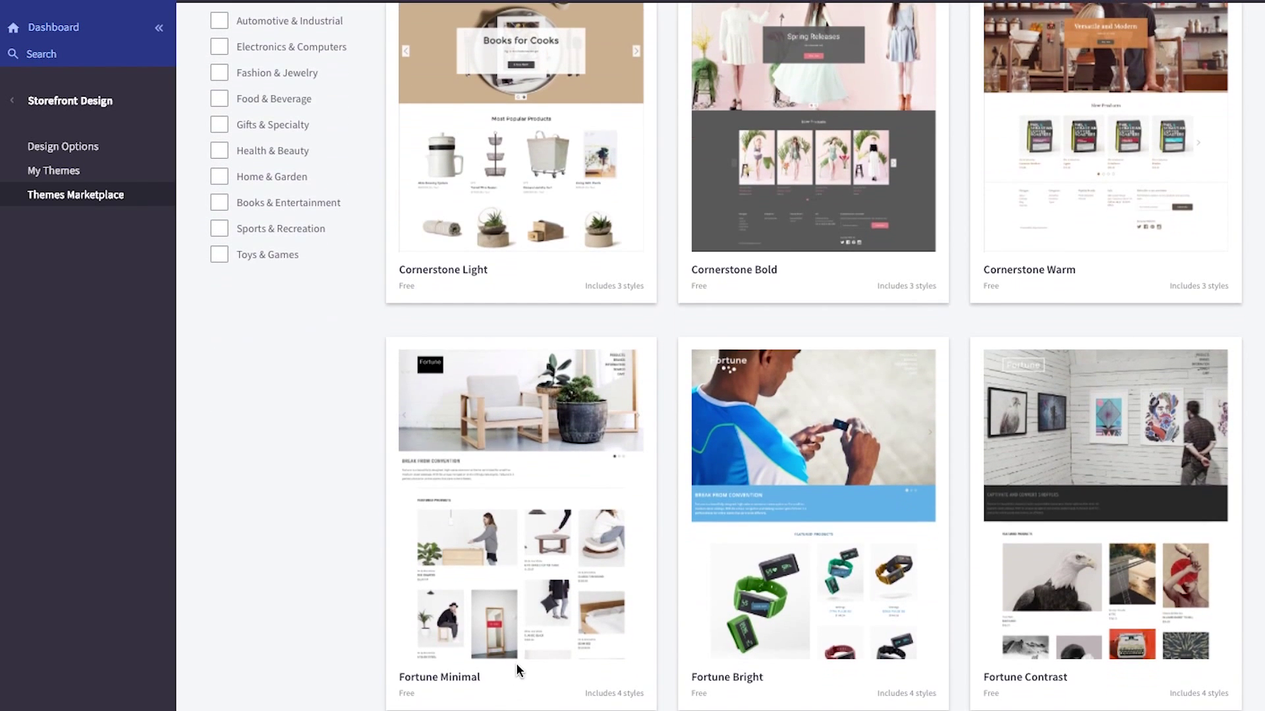
pyautogui.click(516, 658)
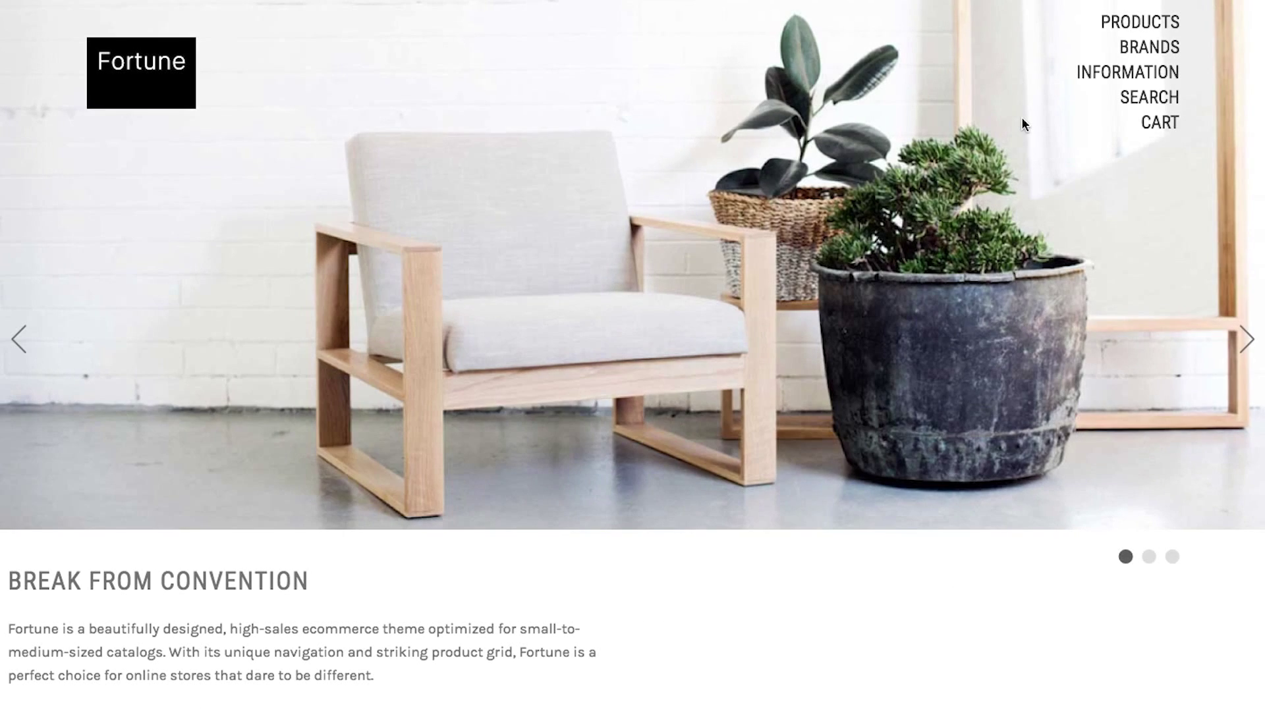
pyautogui.click(1245, 339)
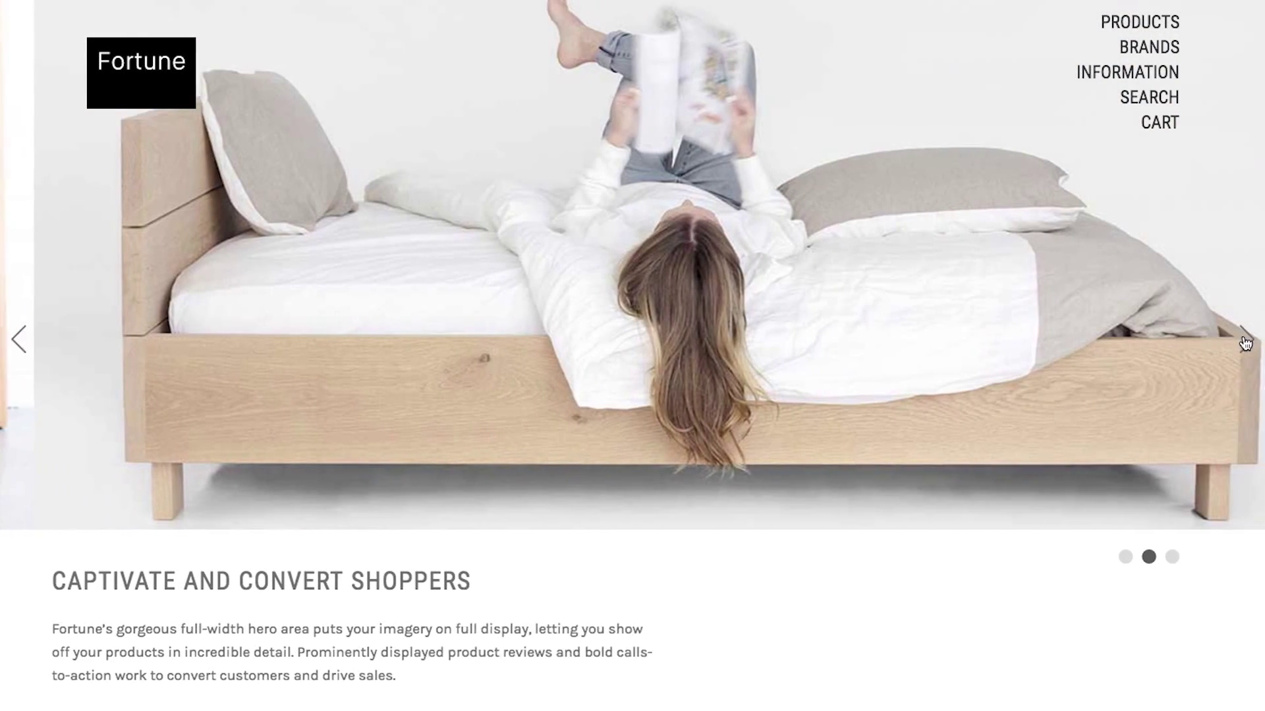
pyautogui.click(1245, 341)
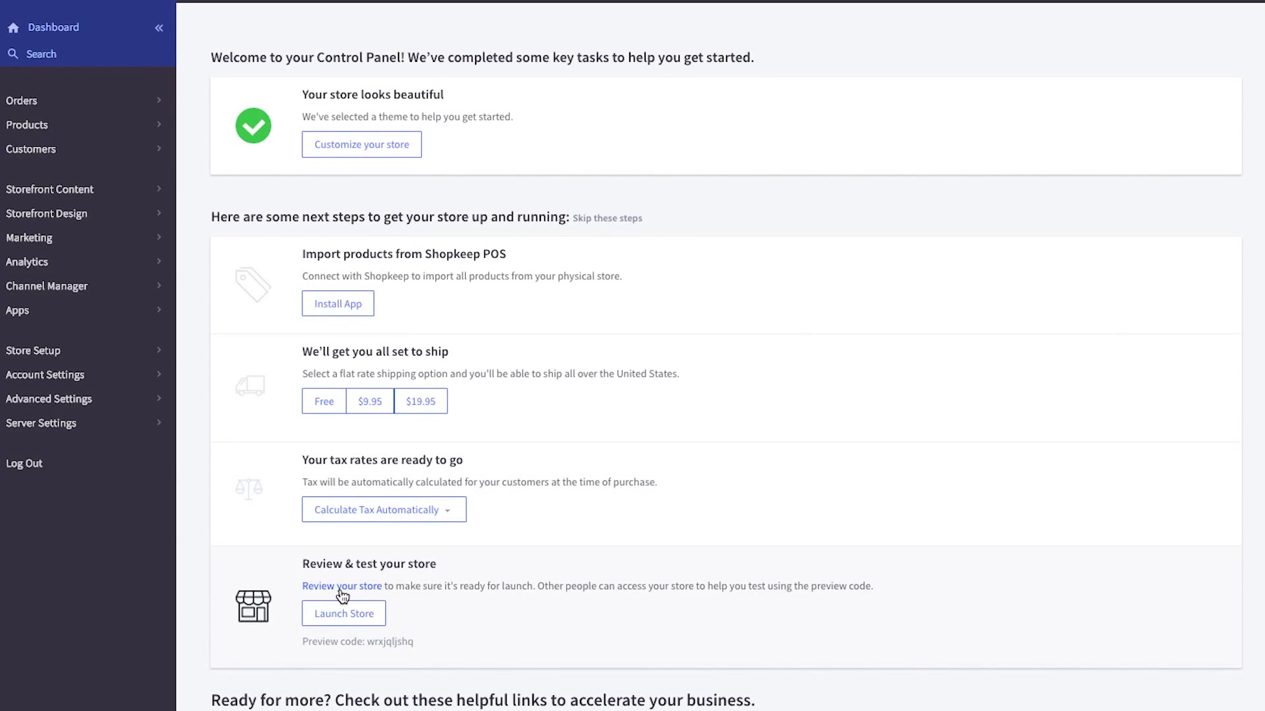
# Launch the store and browse the live storefront's banner carousel.
pyautogui.click(349, 623)
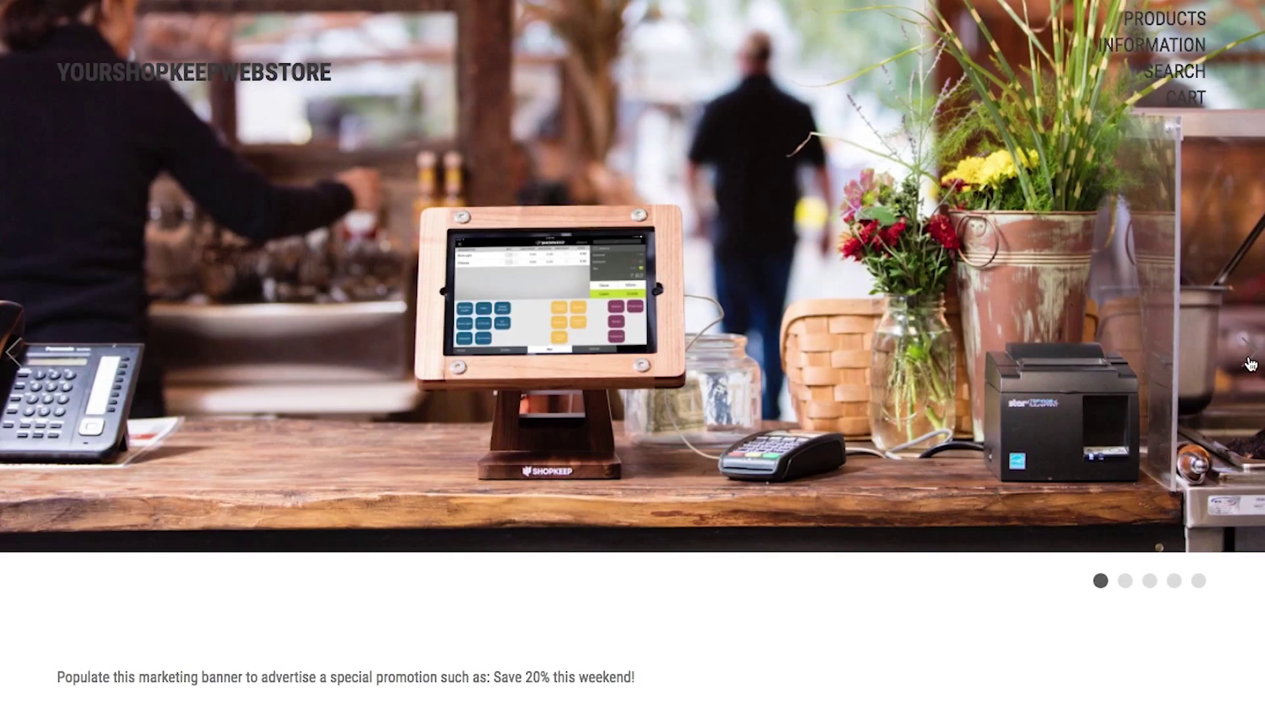
pyautogui.click(1250, 363)
pyautogui.click(1250, 362)
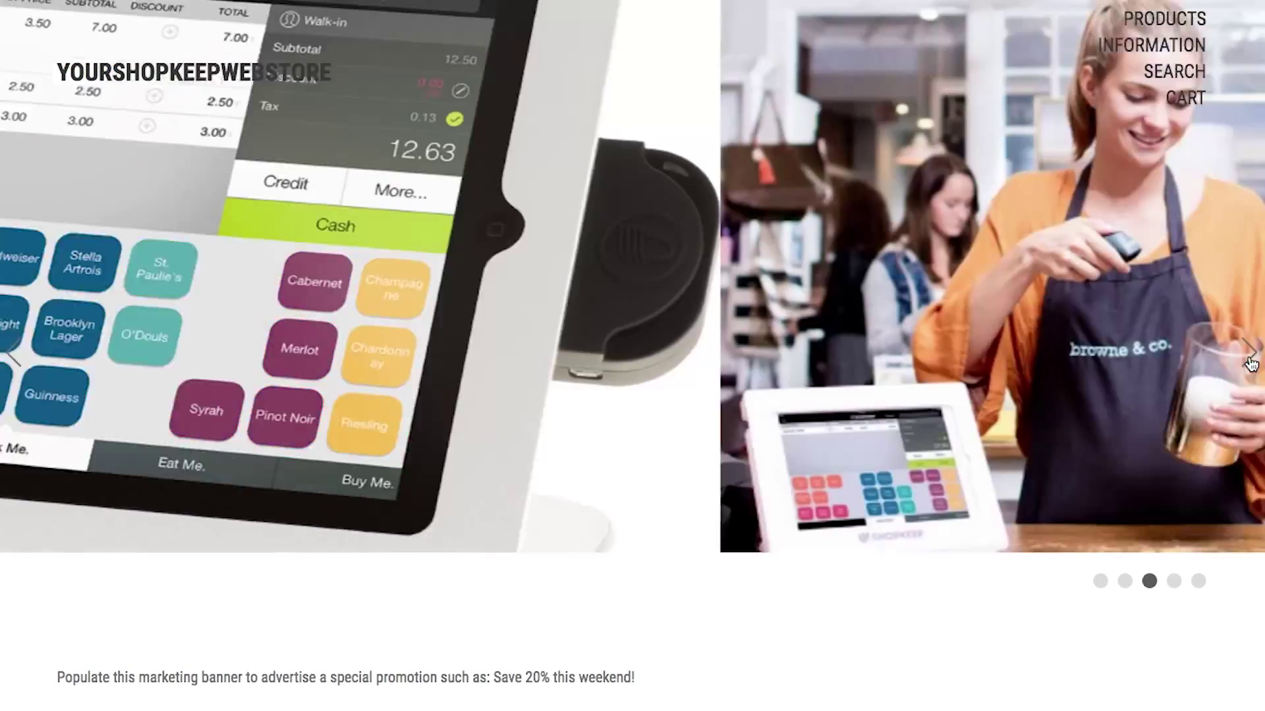